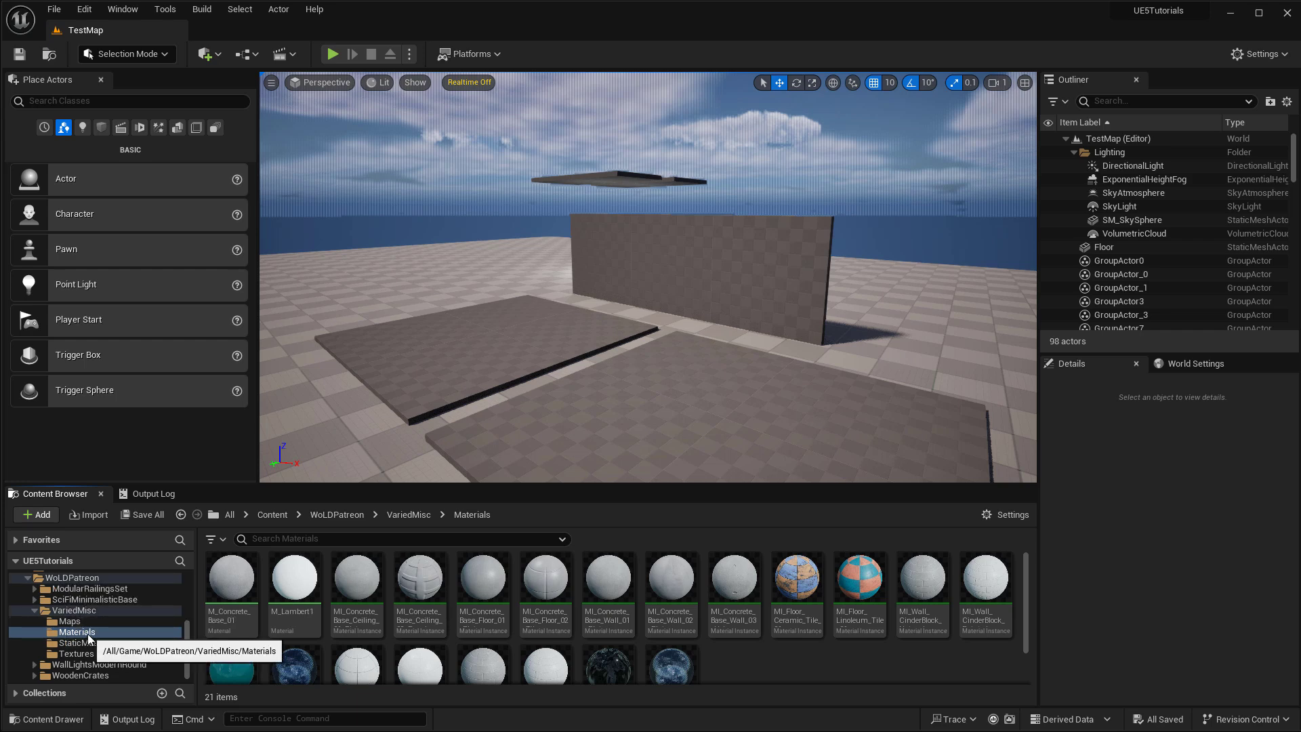
Filter the VariedMisc assets by "concrete_base" and review the matching items in the Materials and Textures folders
left_click(401, 538)
type("concrete_base")
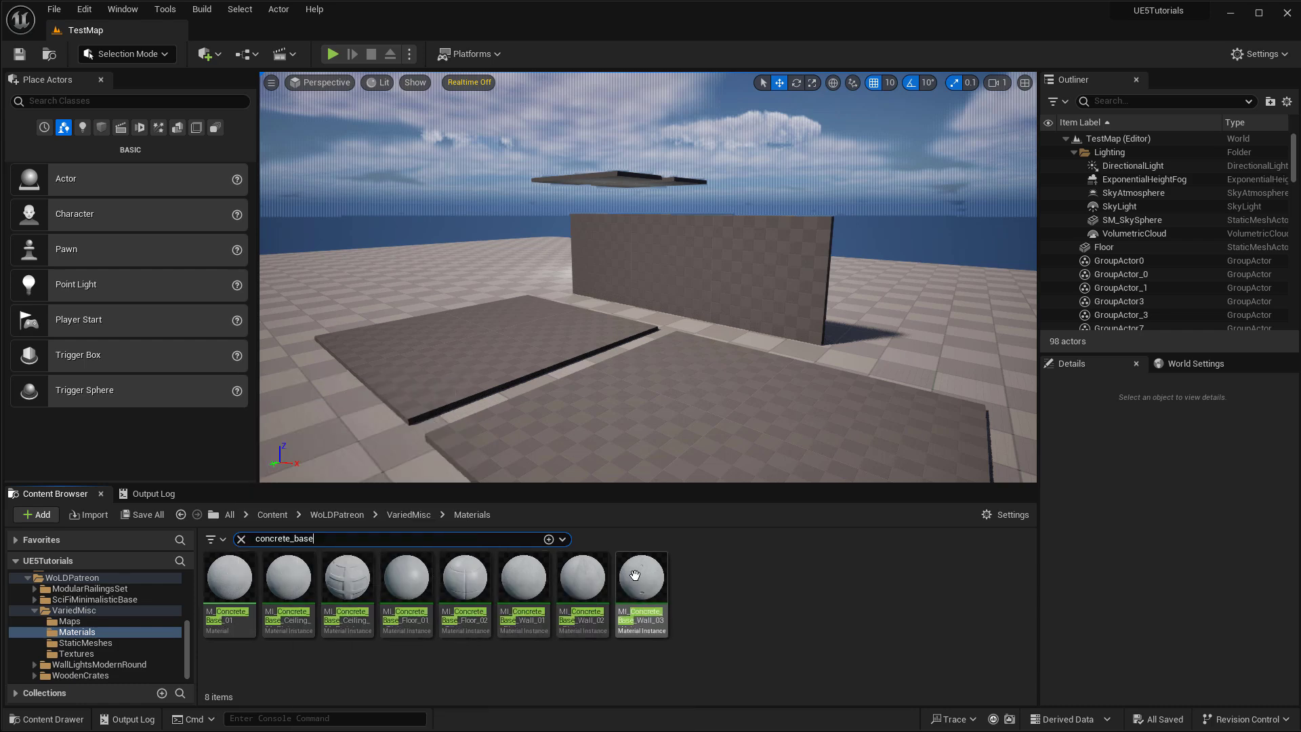
mouse_move(660, 577)
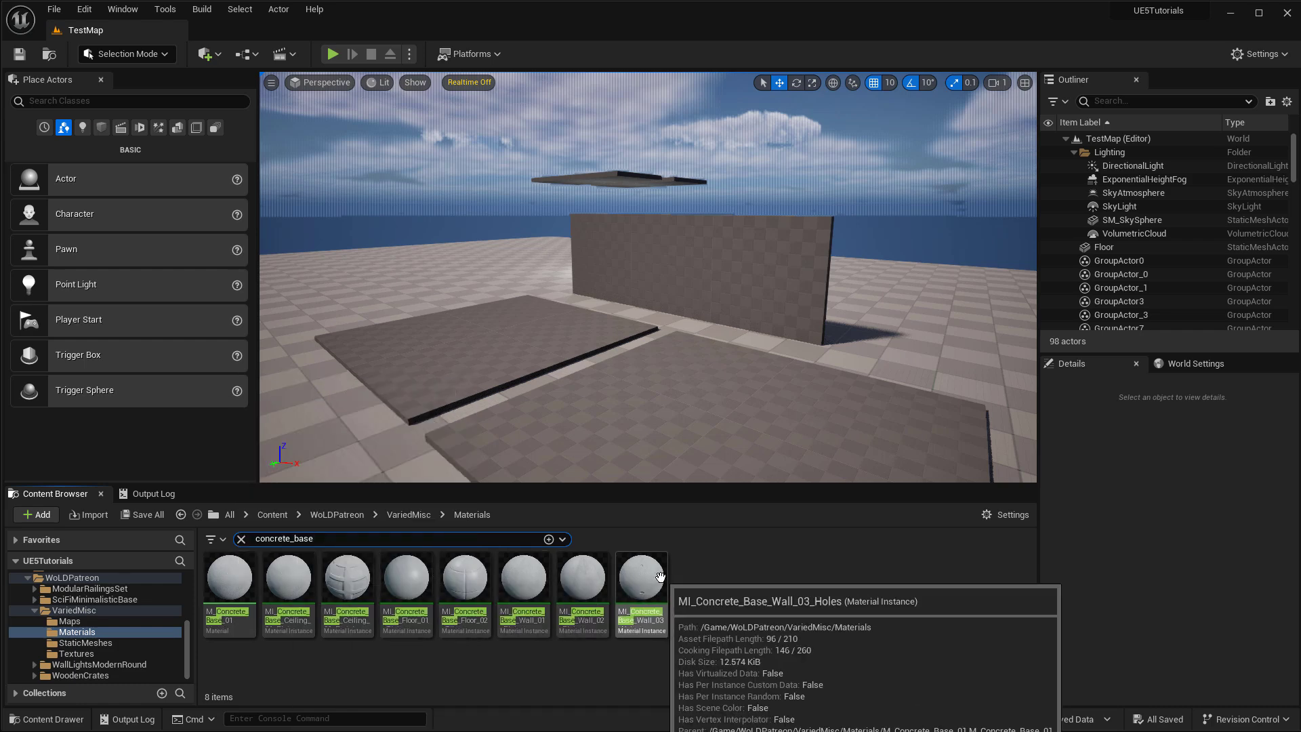
left_click(87, 650)
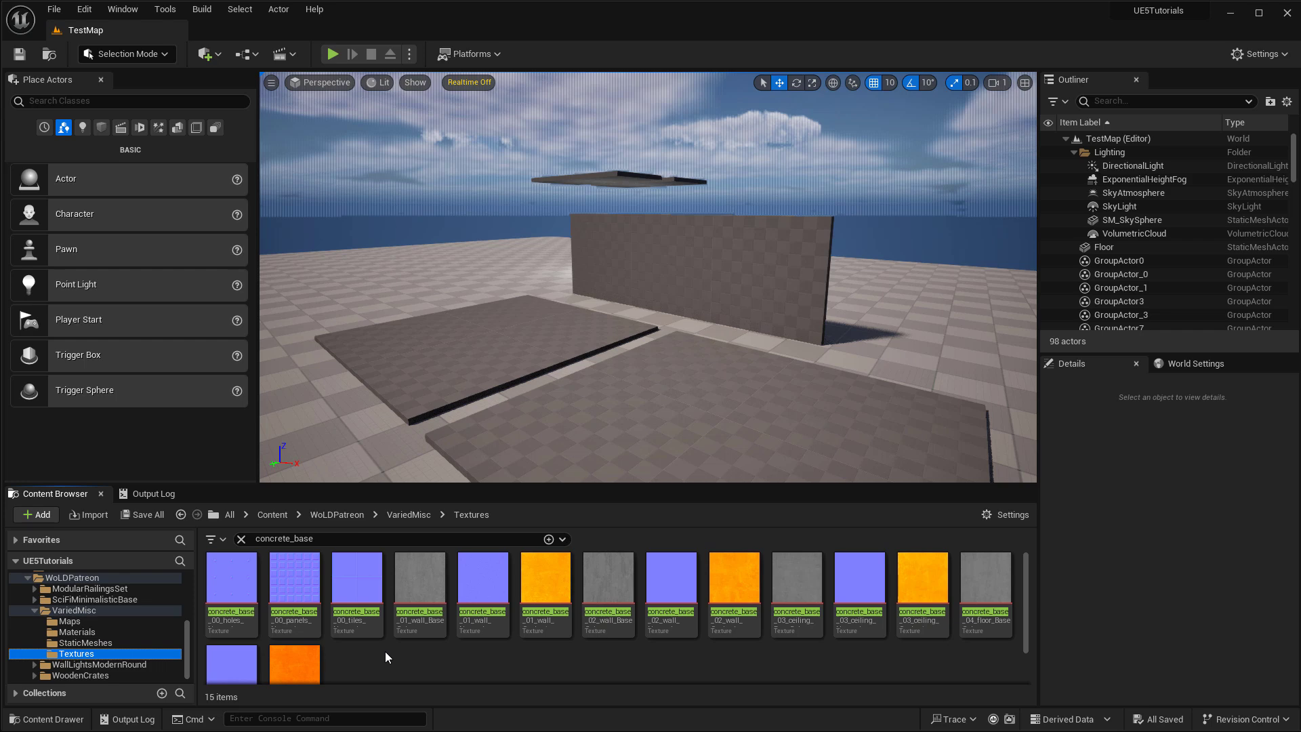
left_click(77, 631)
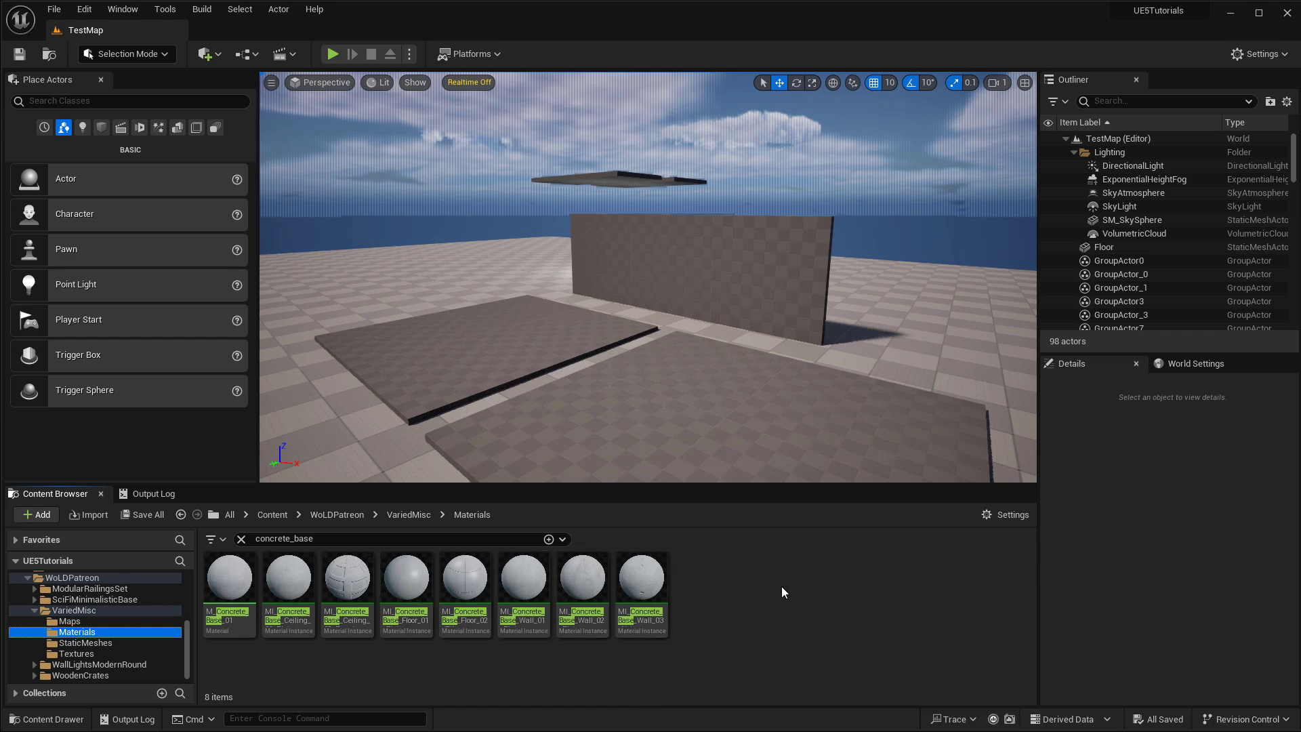
mouse_move(284, 578)
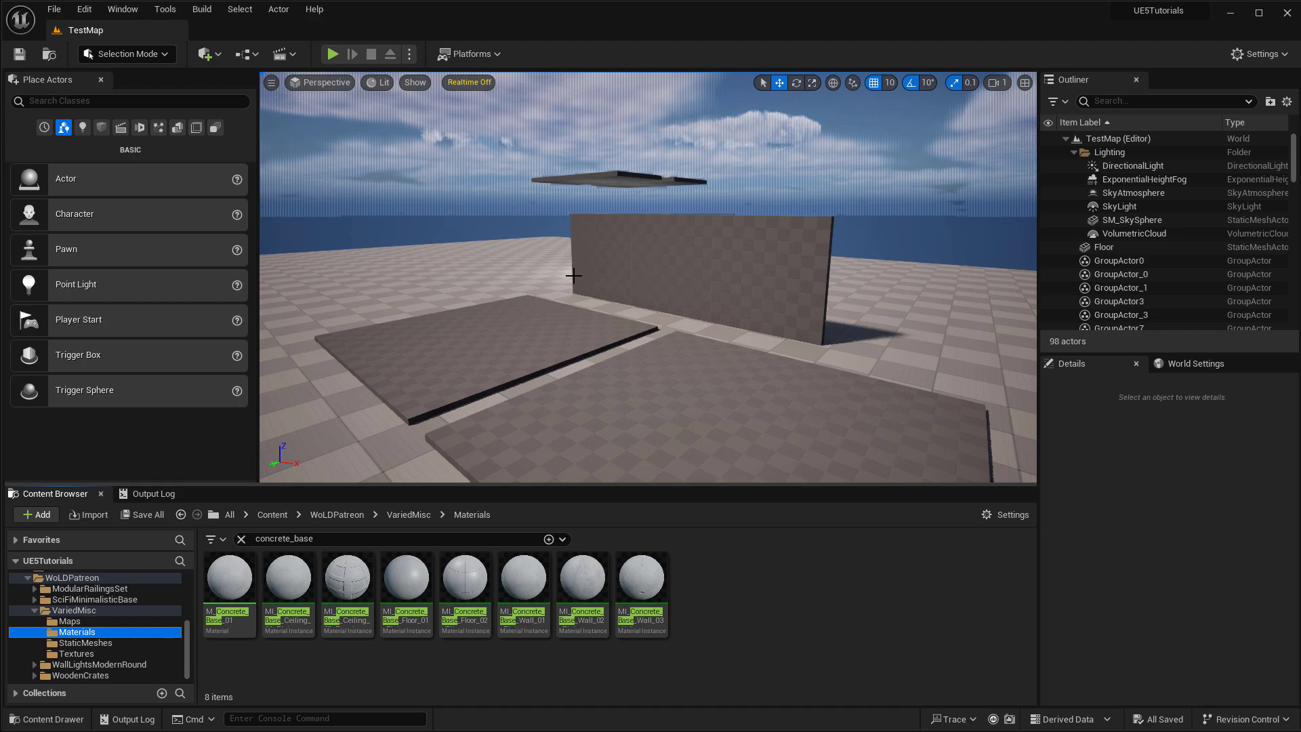
Select the end section of the standing wall and focus on it
left_click(624, 271)
key("f")
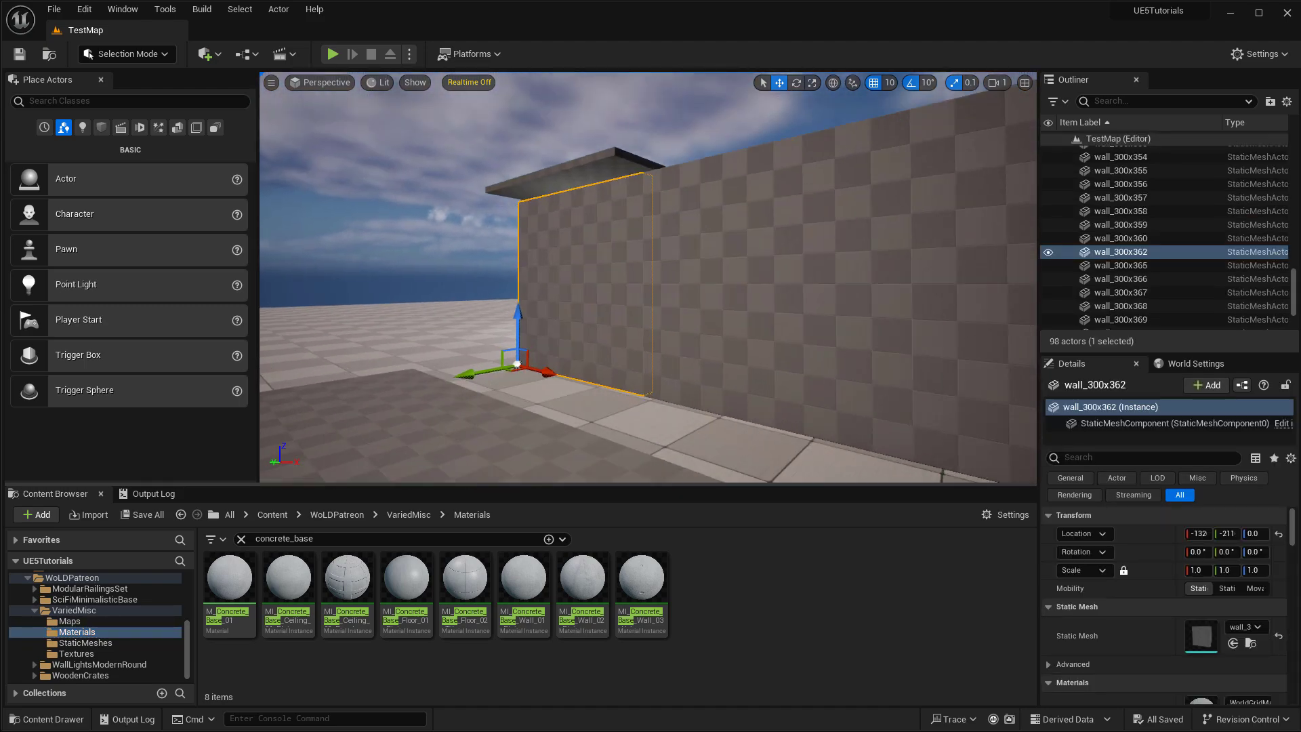
right_click_drag(647, 277, 678, 315)
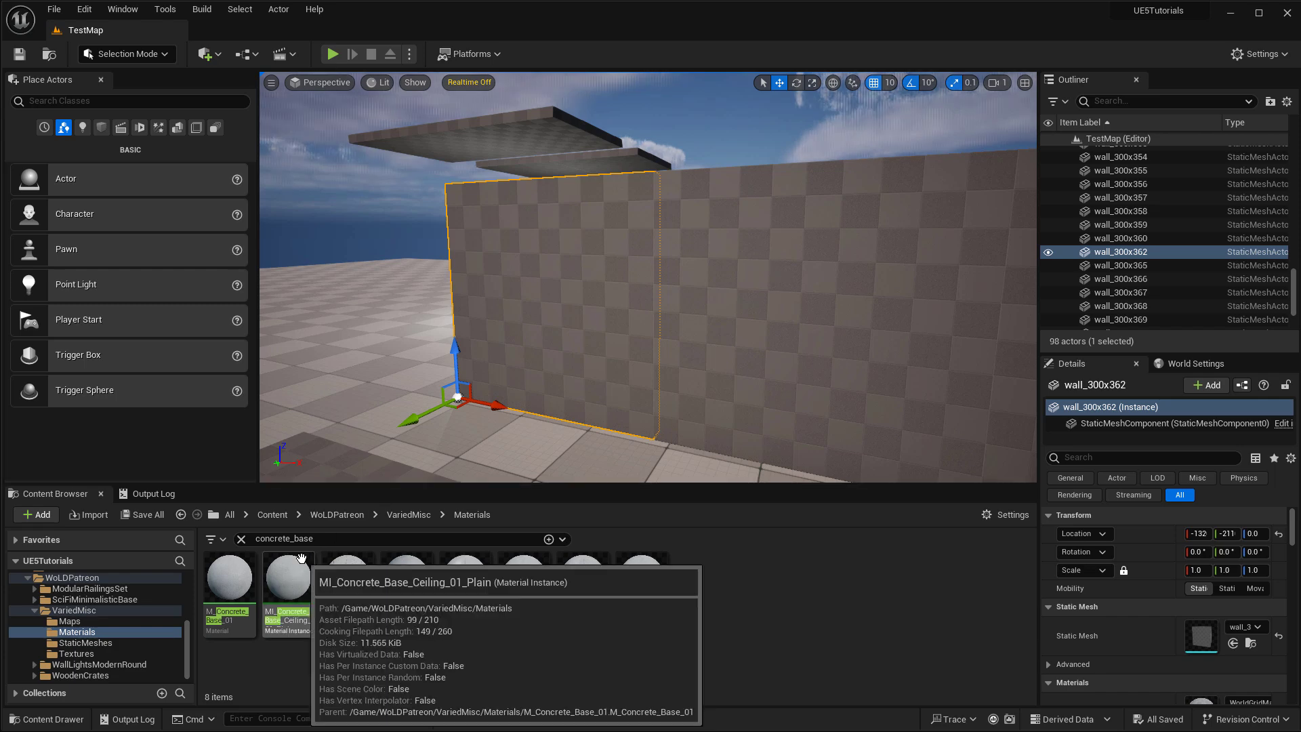
Open the M_Concrete_Base_01 material and examine the Base Color group of its graph
left_click(229, 579)
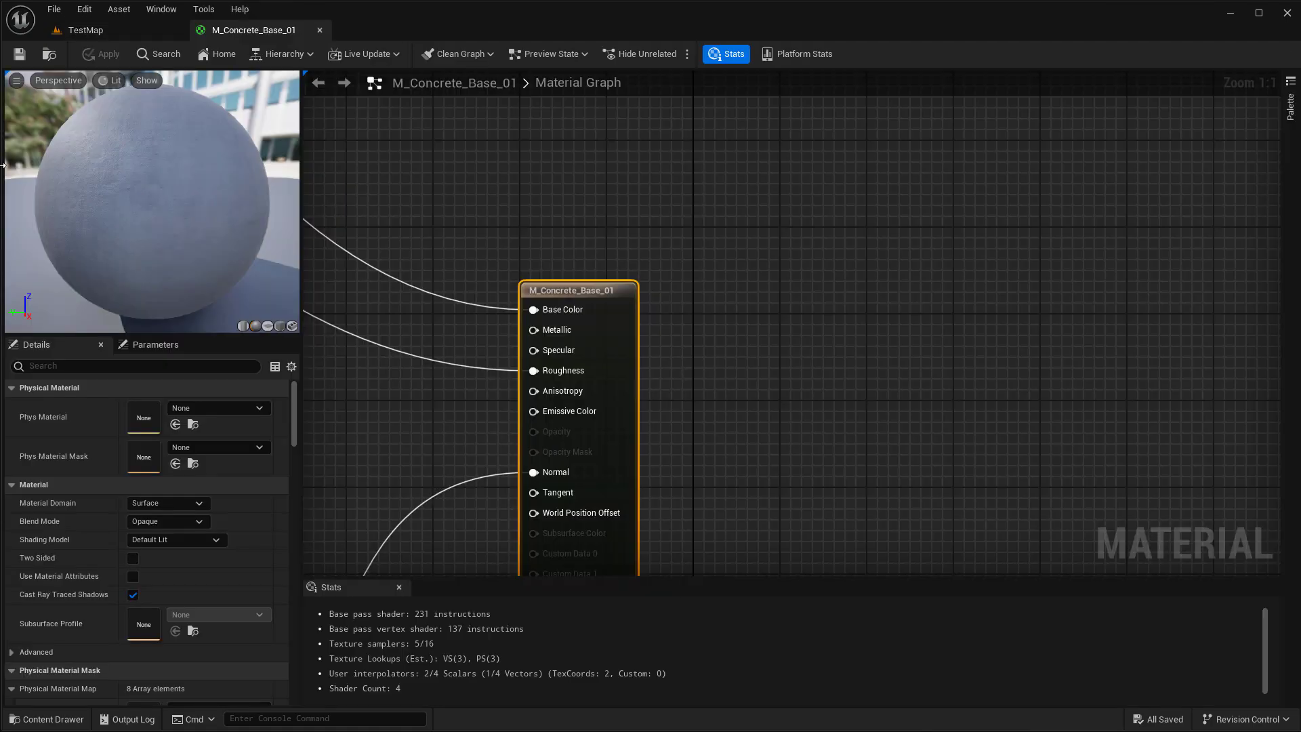
right_click_drag(367, 140, 1152, 403)
scroll(826, 219, "down", 4)
right_click_drag(953, 273, 1183, 521)
scroll(1142, 466, "up", 2)
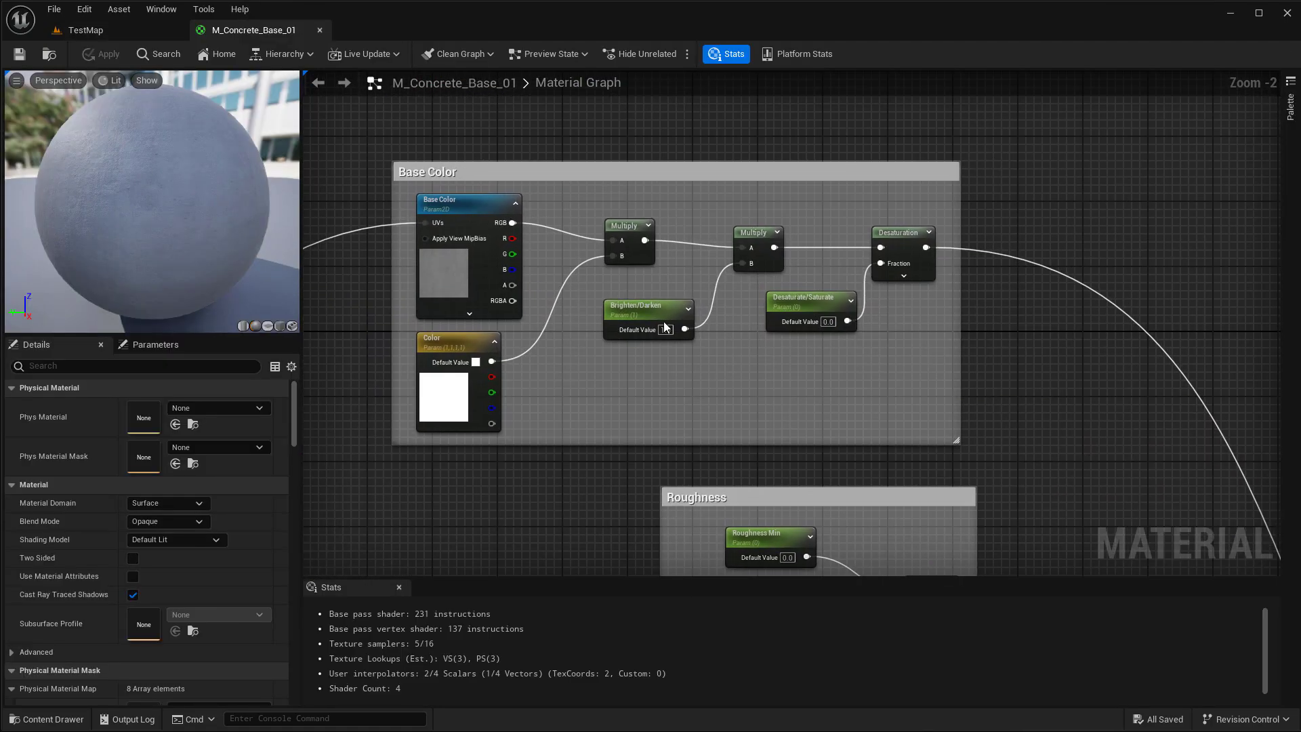
Examine the Roughness and normal map node groups of the material graph
right_click_drag(1027, 395, 1014, 169)
right_click_drag(1010, 368, 1005, 224)
right_click_drag(1040, 342, 1047, 71)
scroll(996, 263, "down", 1)
right_click_drag(976, 404, 955, 205)
right_click_drag(1047, 332, 1066, 156)
right_click_drag(1050, 395, 1072, 230)
scroll(1071, 231, "down", 2)
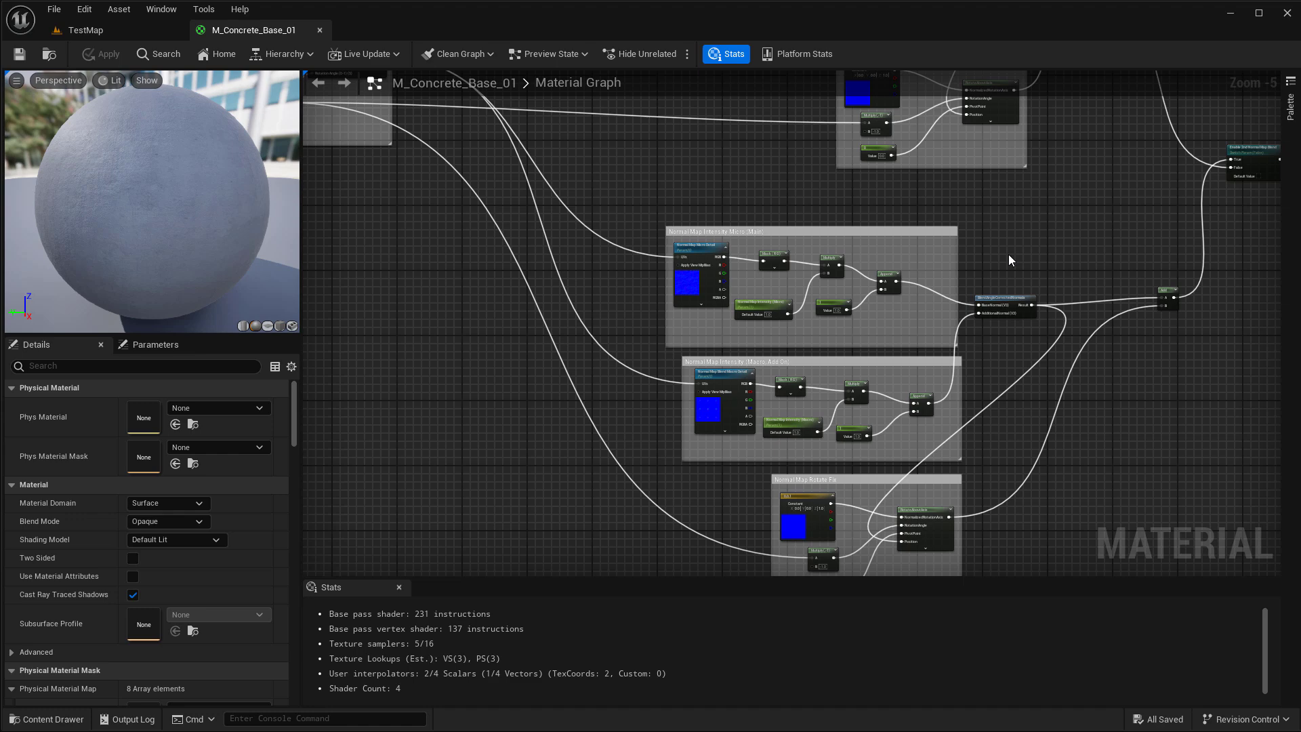
Inspect the Color and Desaturate/Saturate parameters and the Roughness Min and Roughness Max parameters
right_click_drag(1008, 254, 970, 569)
scroll(966, 433, "up", 3)
right_click_drag(965, 433, 1113, 573)
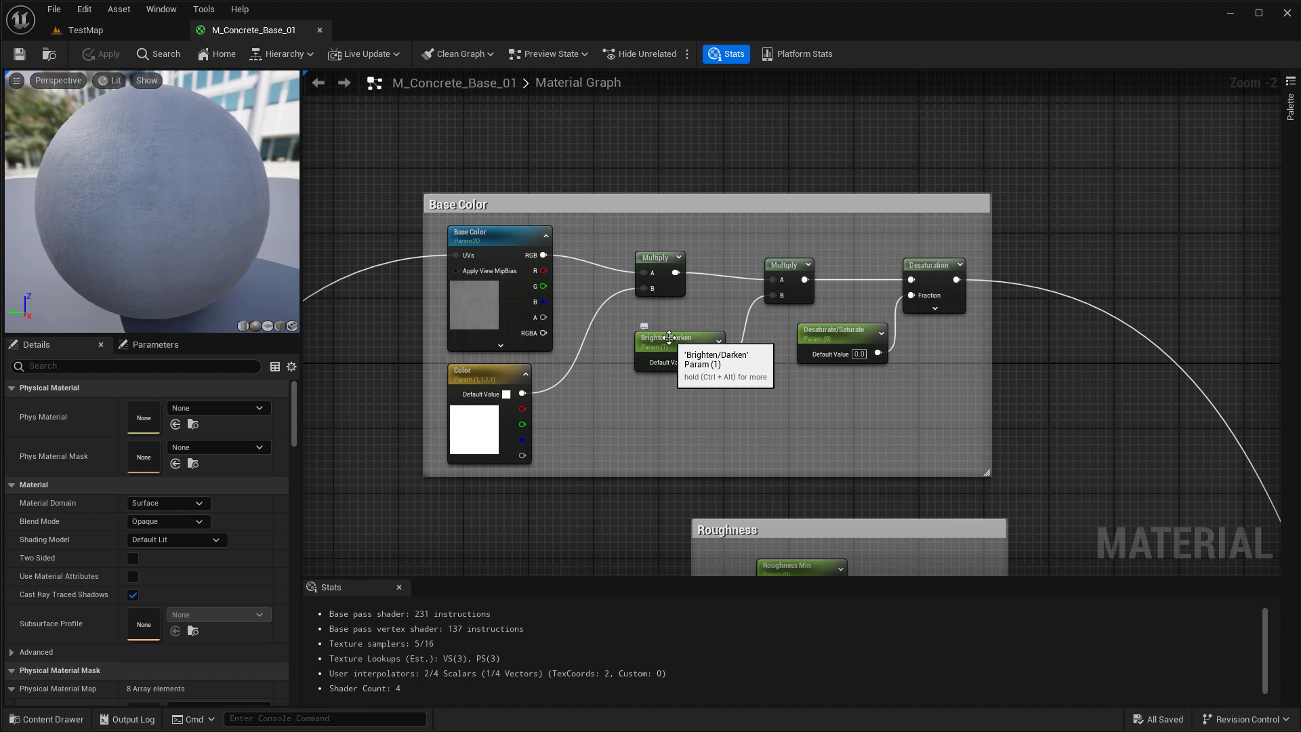
left_click(477, 419)
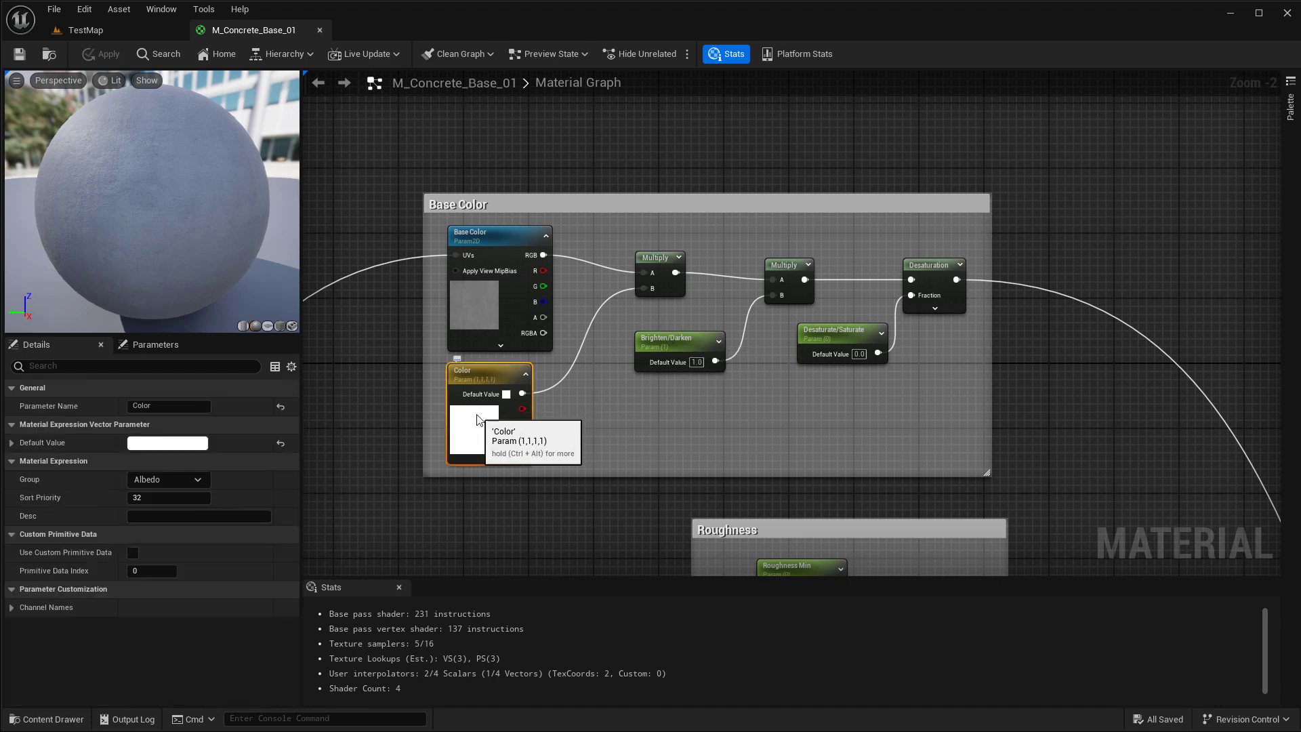
left_click(838, 336)
right_click_drag(1146, 435, 1151, 160)
right_click_drag(1085, 294, 1073, 241)
left_click_drag(713, 237, 779, 311)
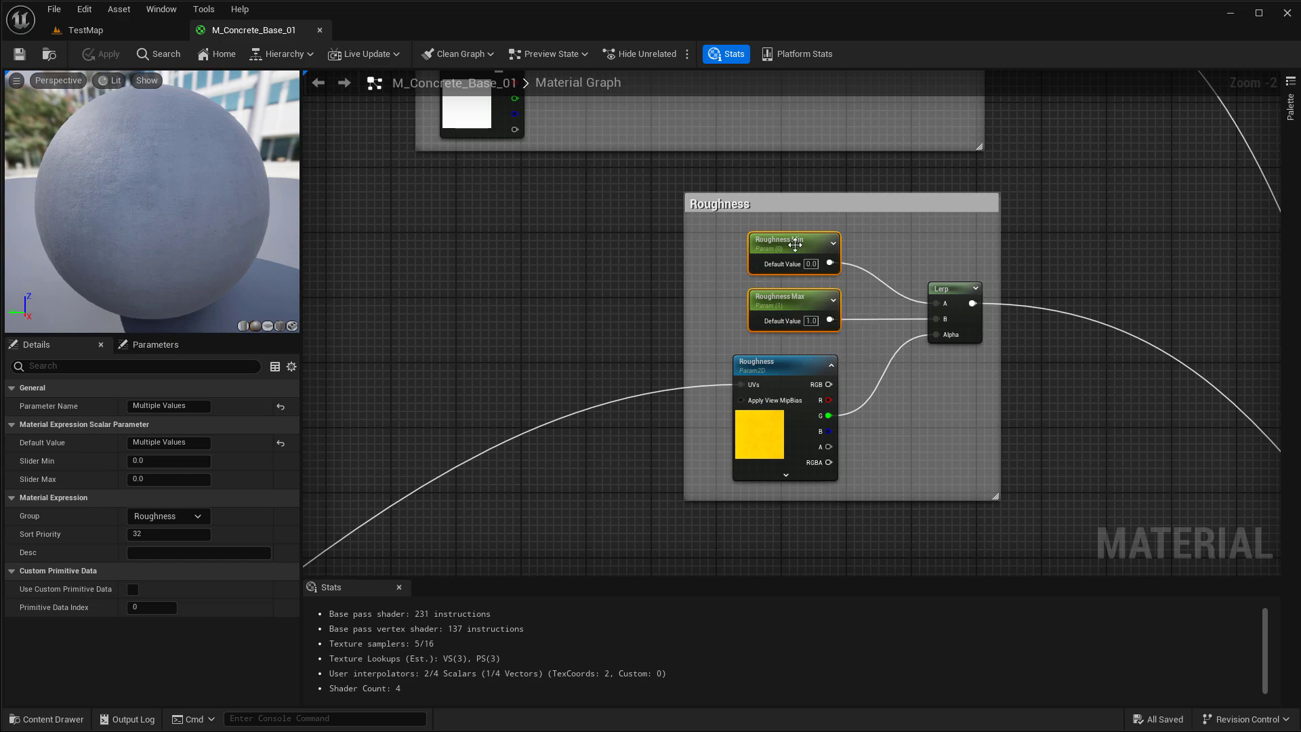
Select the micro normal map intensity nodes, including Mask, Multiply and Append, to inspect them
scroll(1107, 343, "down", 2)
right_click_drag(1095, 511, 1009, 200)
scroll(998, 218, "up", 2)
left_click_drag(536, 263, 857, 432)
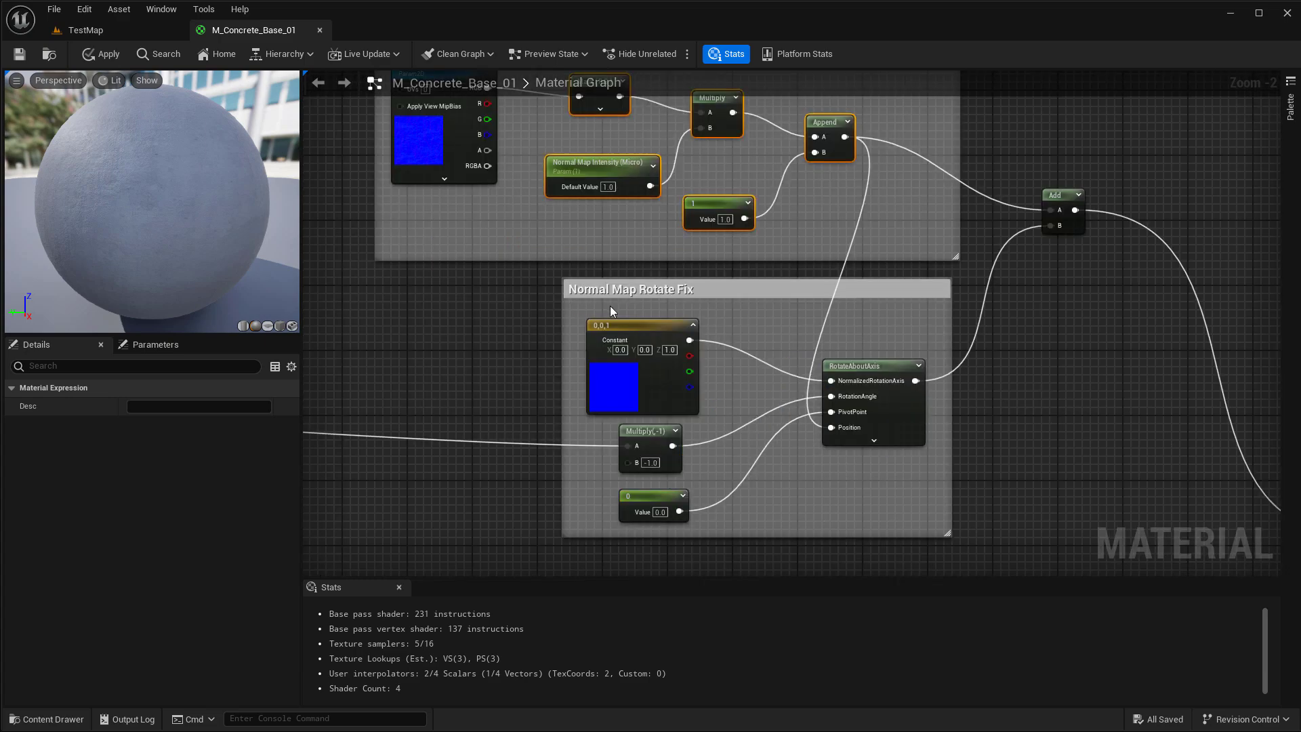
Examine the Normal Map Rotate Fix group and inspect the Tiling, Offset and Rotation parameters
scroll(741, 302, "down", 1)
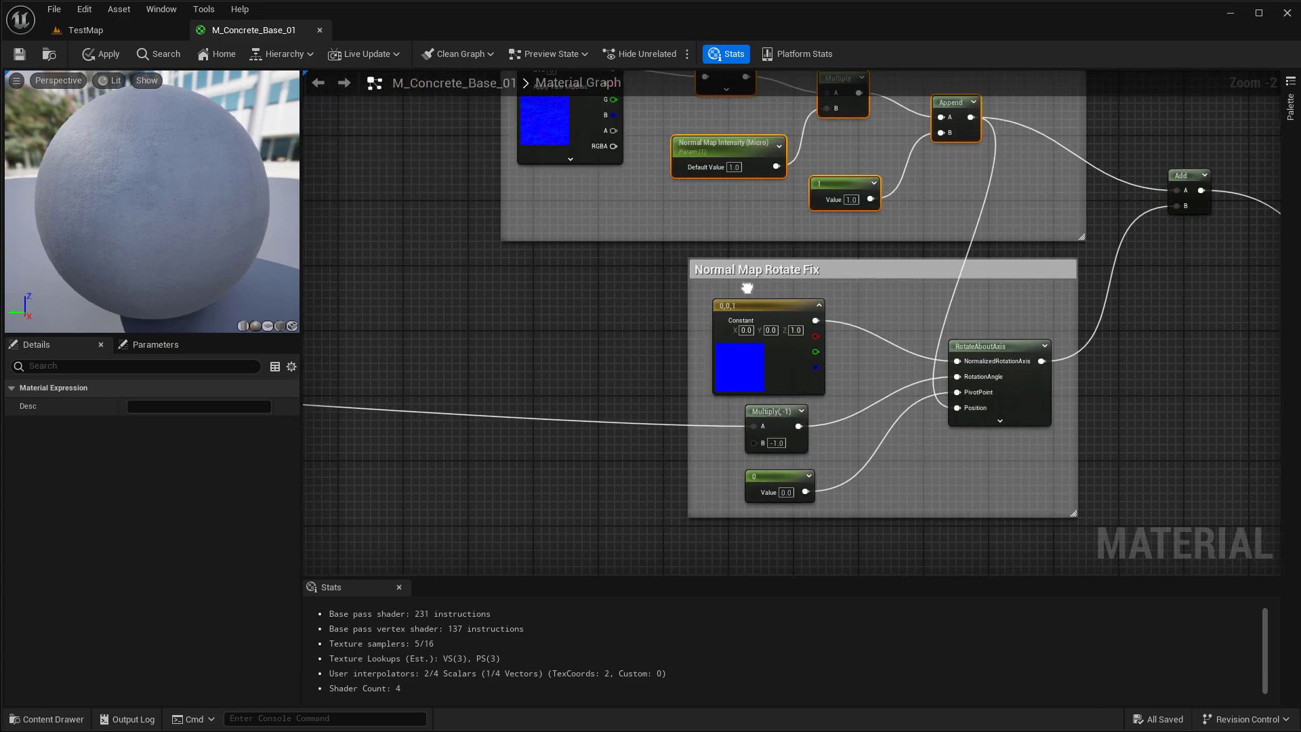
scroll(502, 294, "down", 1)
right_click_drag(502, 294, 1099, 302)
right_click_drag(849, 302, 1155, 302)
right_click_drag(909, 311, 959, 357)
scroll(878, 344, "up", 2)
right_click_drag(593, 235, 707, 215)
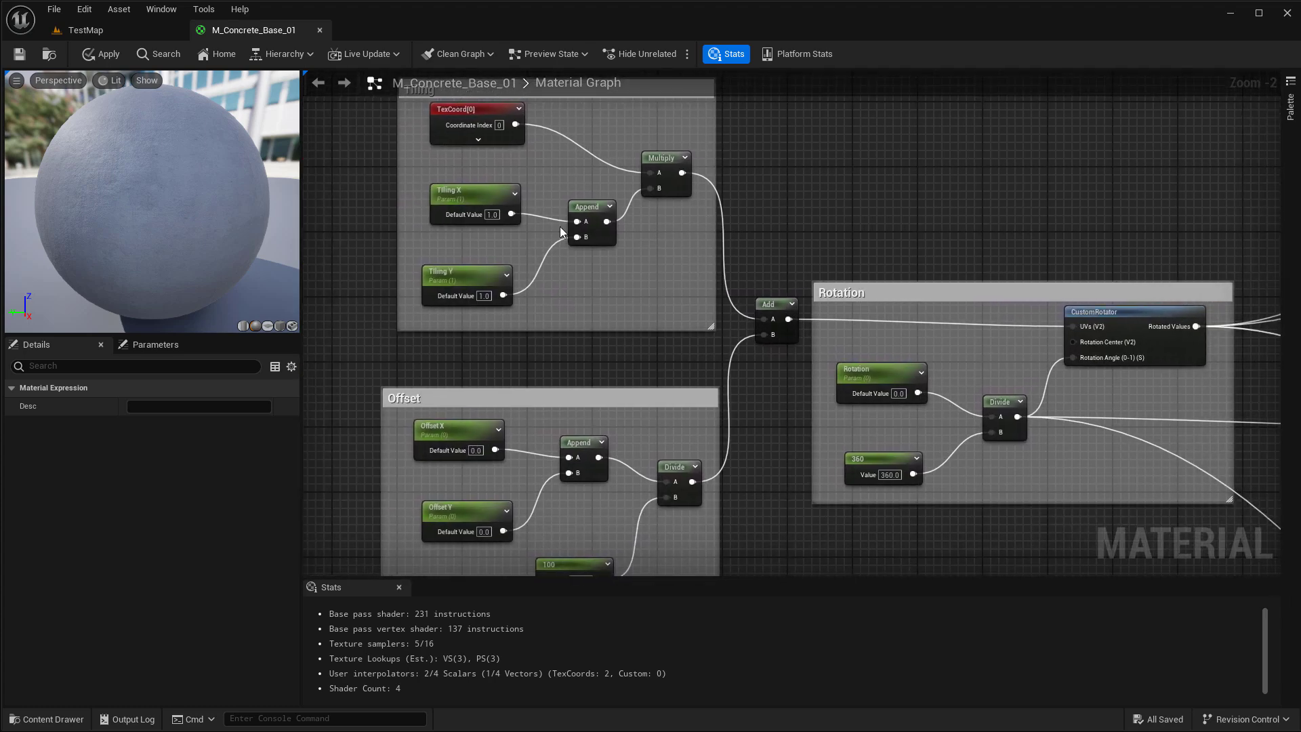
left_click_drag(461, 169, 437, 288)
left_click_drag(398, 428, 483, 535)
left_click(890, 380)
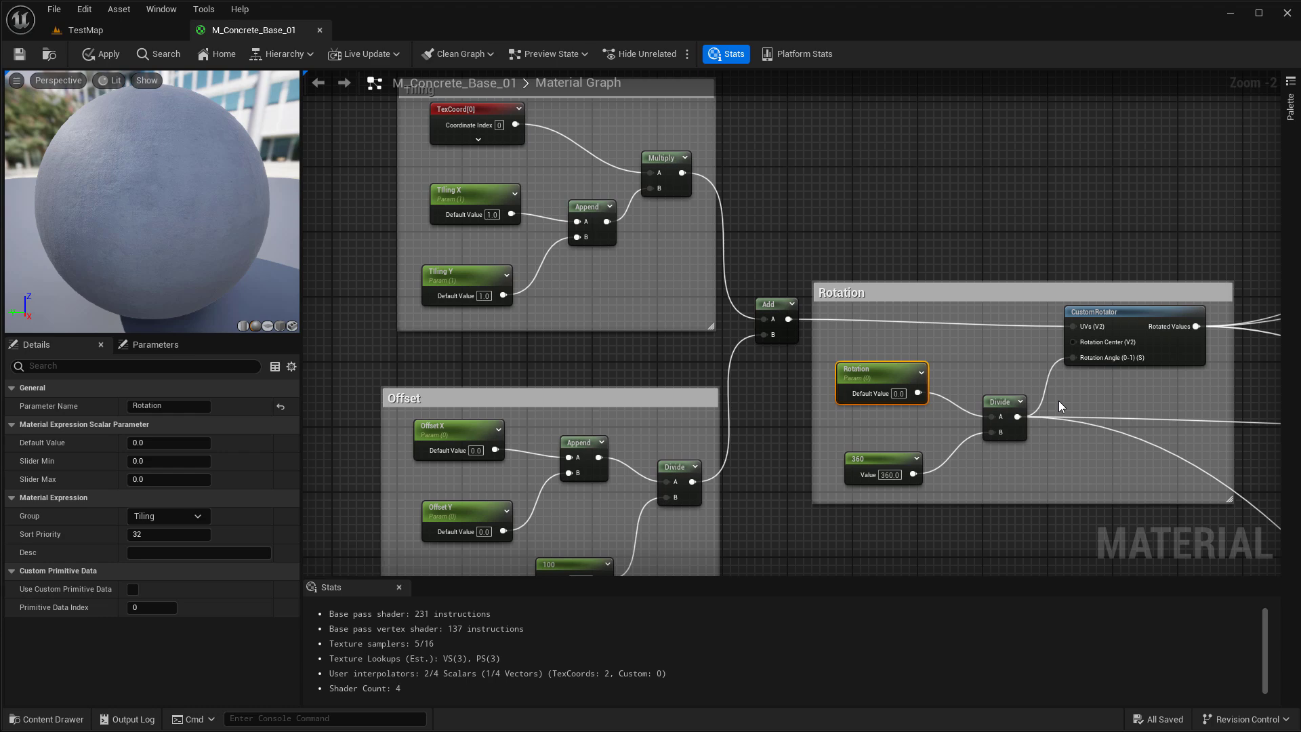
Examine the micro and macro normal map intensity groups and the BlendAngleCorrectedNormals node that joins them
scroll(1058, 400, "down", 2)
right_click_drag(1058, 400, 903, 250)
right_click_drag(1080, 381, 888, 353)
scroll(888, 353, "up", 2)
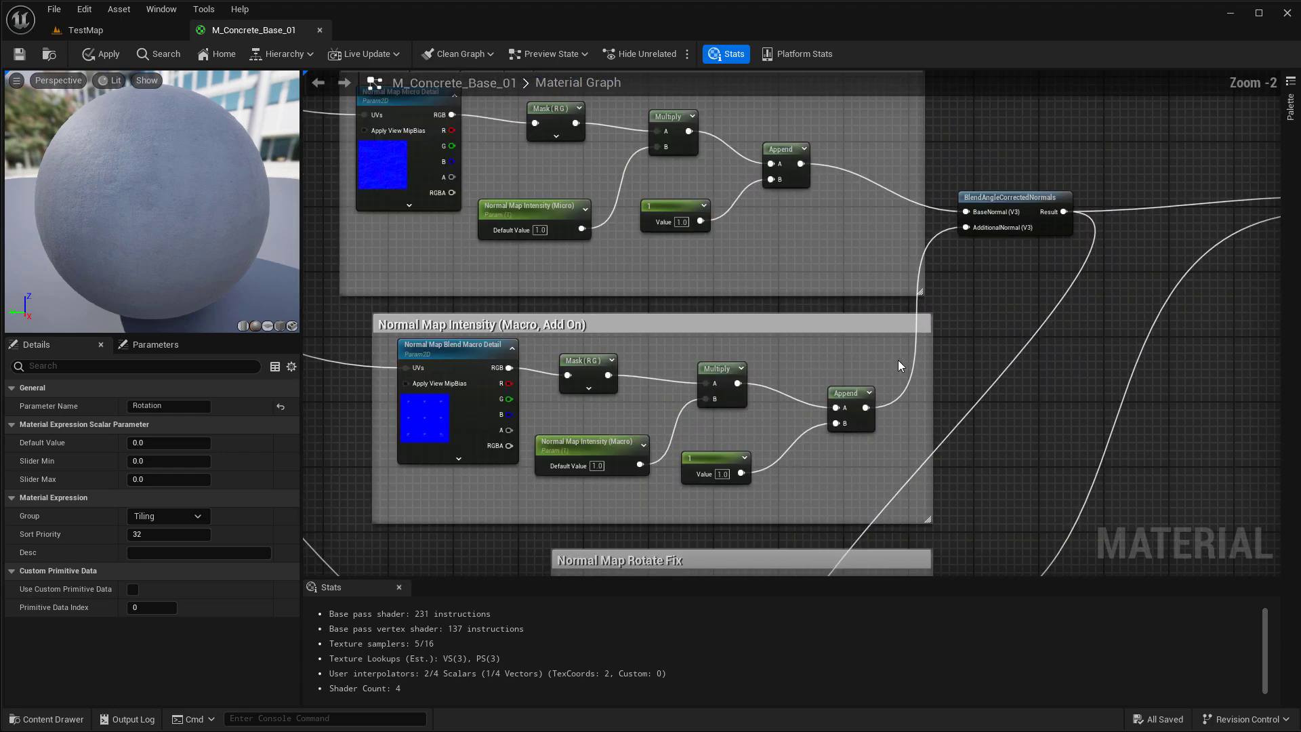
right_click_drag(982, 294, 1037, 575)
right_click_drag(1058, 258, 1027, 575)
right_click_drag(586, 148, 582, 215)
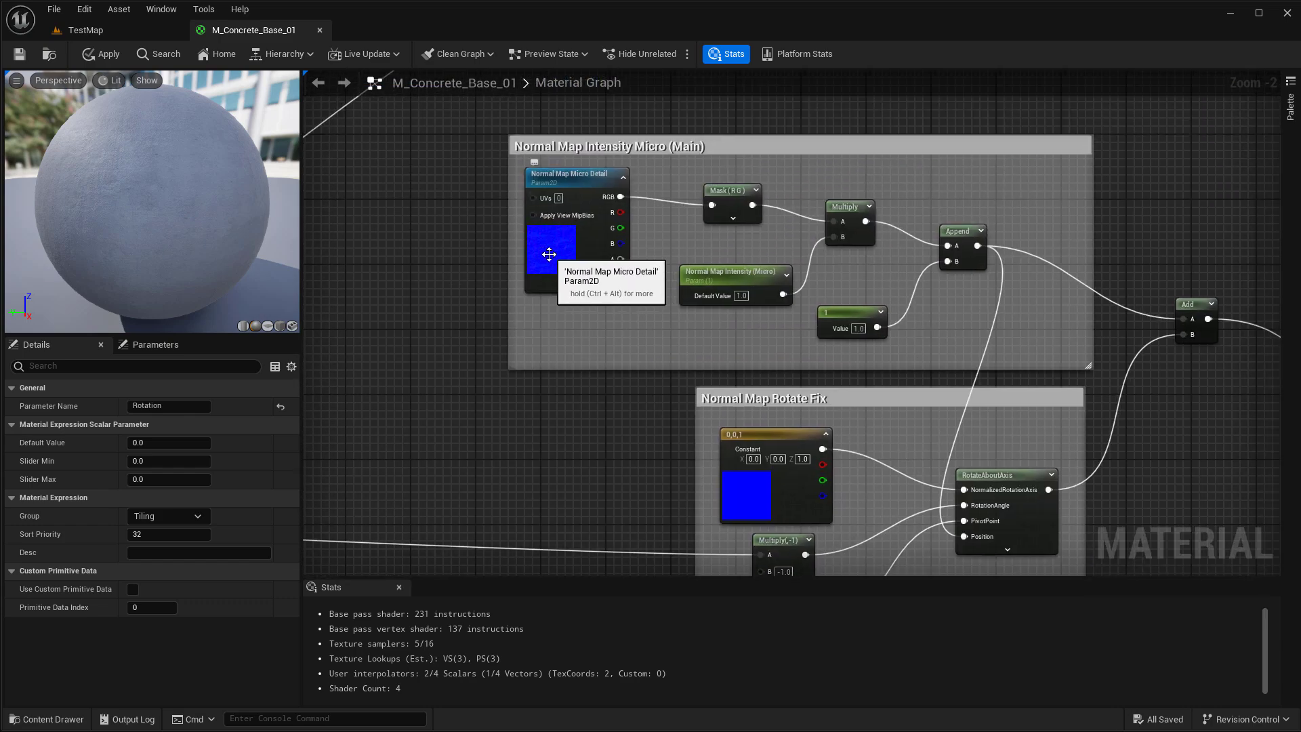
right_click_drag(1088, 300, 810, 165)
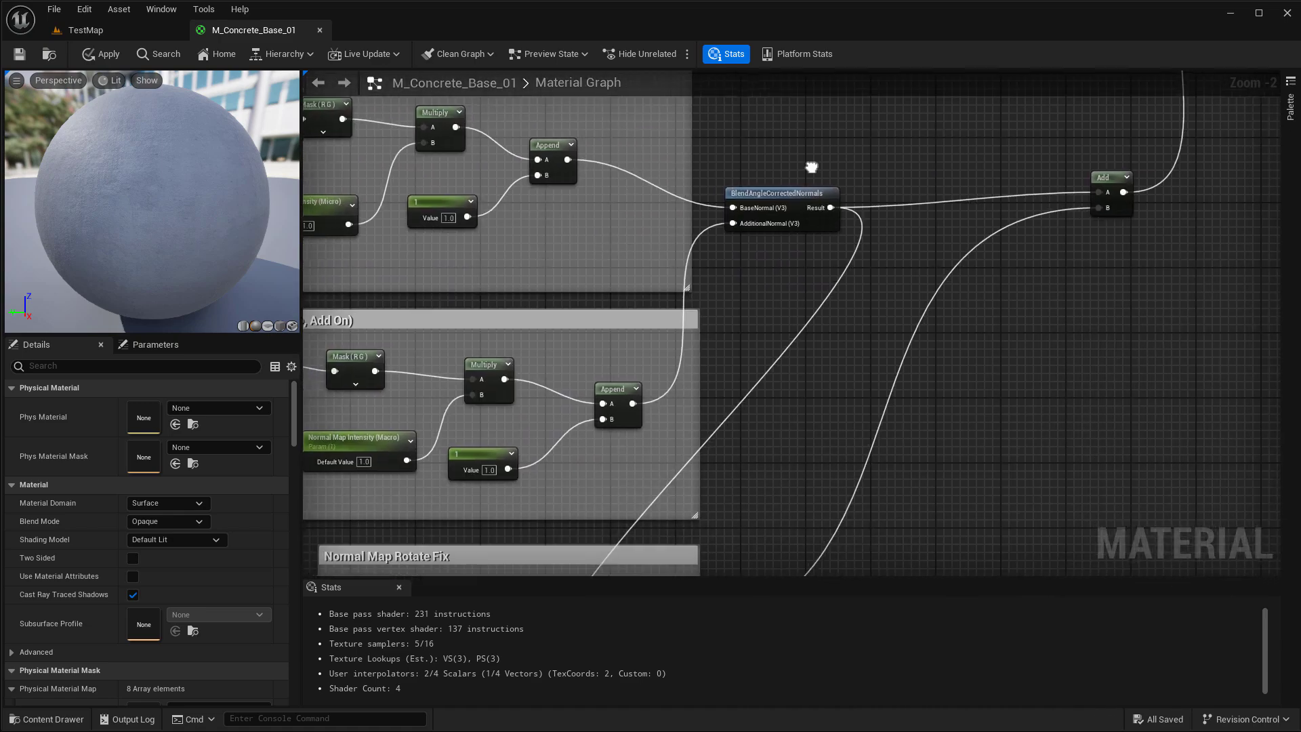
right_click_drag(991, 396, 1018, 194)
right_click_drag(919, 371, 888, 320)
Inspect the Enable 2nd Normal Map Blend switch and the normal map groups it controls, and close the material
scroll(888, 320, "down", 6)
right_click_drag(1029, 183, 937, 355)
scroll(937, 355, "up", 3)
left_click(877, 296)
scroll(877, 296, "up", 5)
right_click_drag(574, 417, 884, 277)
right_click_drag(630, 388, 942, 277)
scroll(726, 352, "down", 3)
right_click_drag(816, 418, 877, 309)
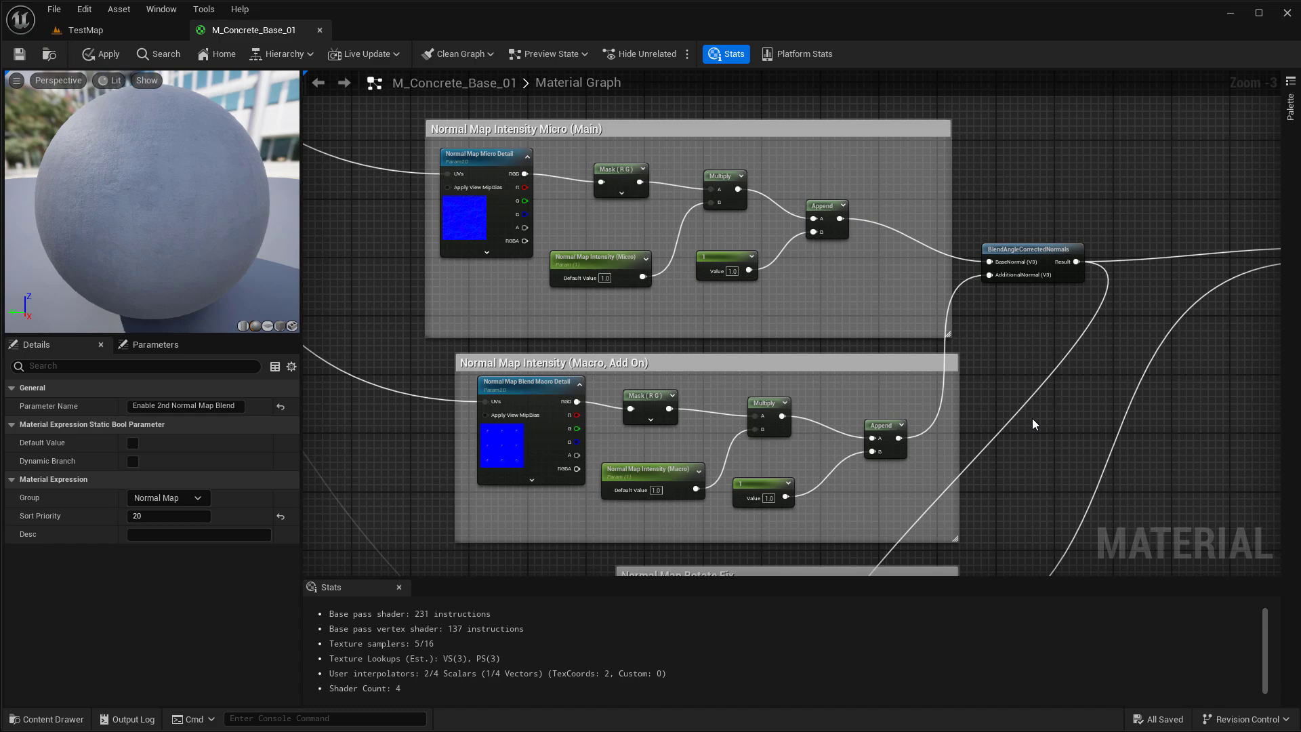
left_click(320, 29)
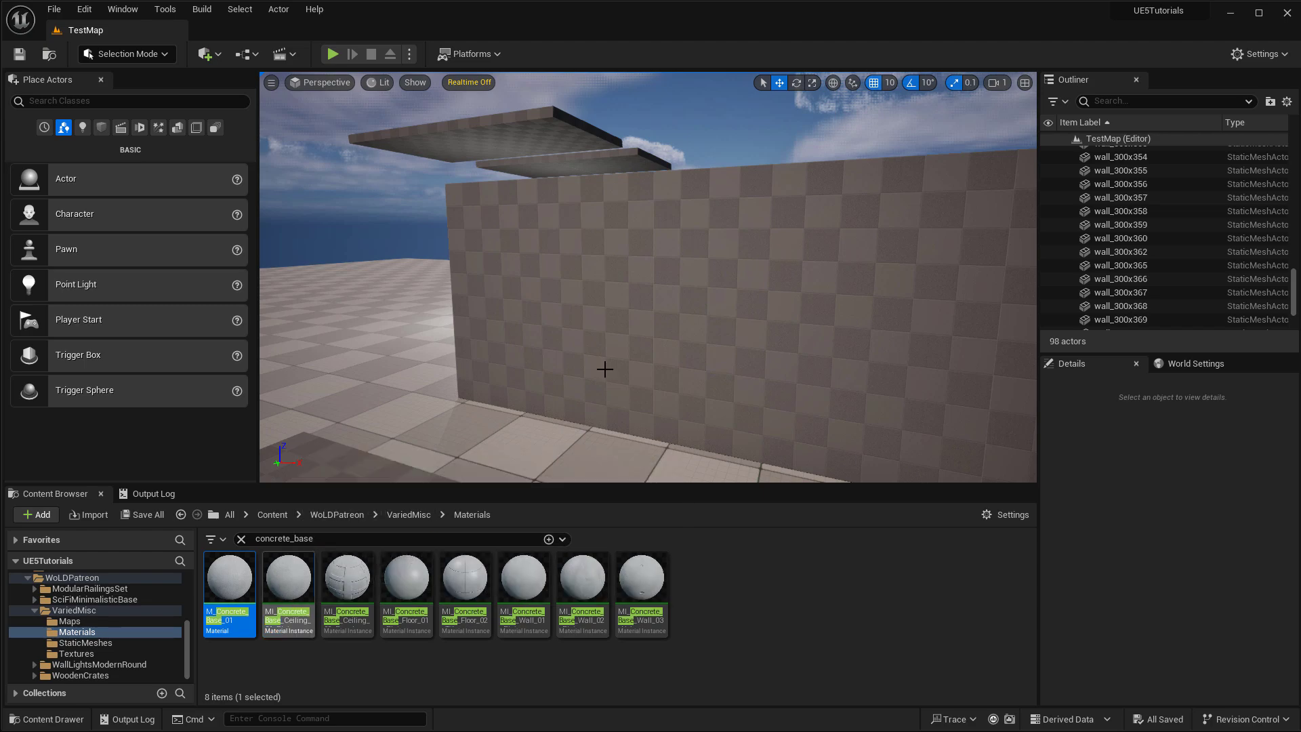
Apply MI_Concrete_Base_Ceiling_01_Plain to the first ceiling slab and inspect its surface up close
key("w")
right_click_drag(603, 369, 271, 207)
right_click_drag(603, 227, 602, 224)
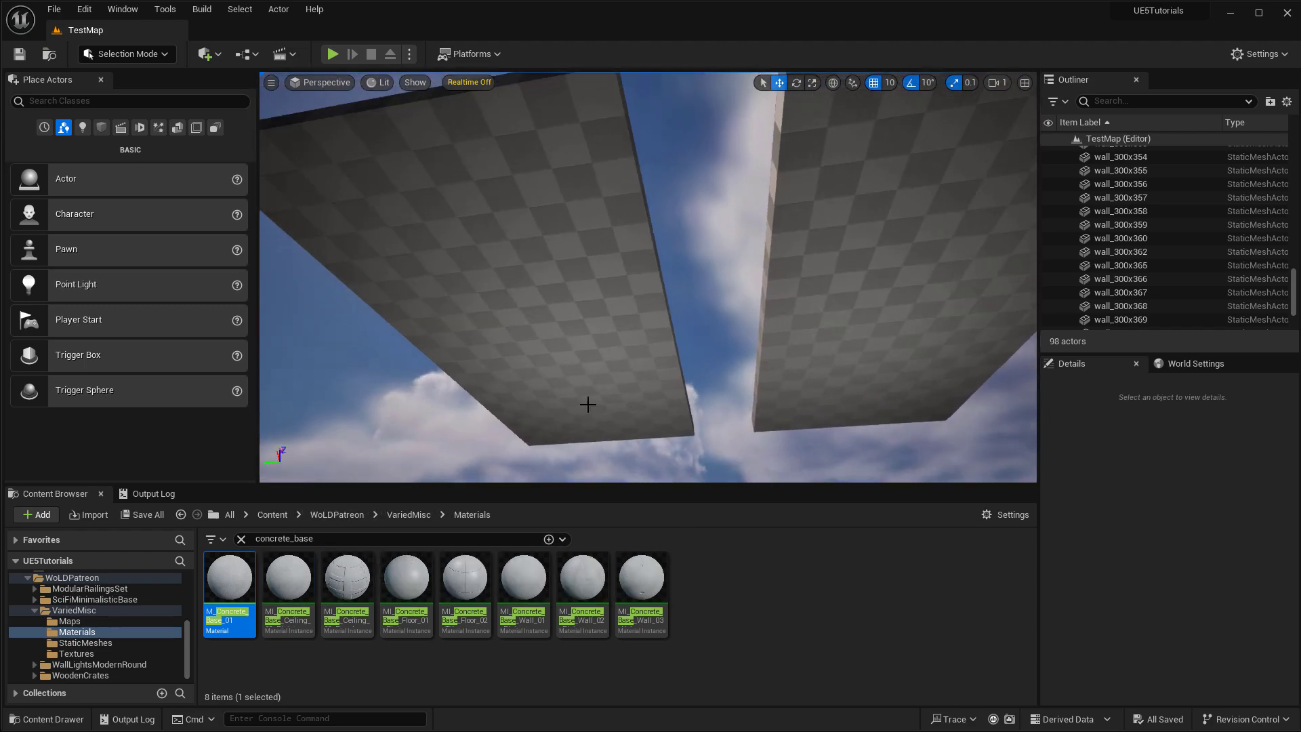
left_click_drag(288, 575, 496, 268)
mouse_move(496, 268)
right_mouse_down()
mouse_move(496, 231)
mouse_move(478, 217)
mouse_move(427, 247)
mouse_move(481, 267)
right_mouse_up()
key("w")
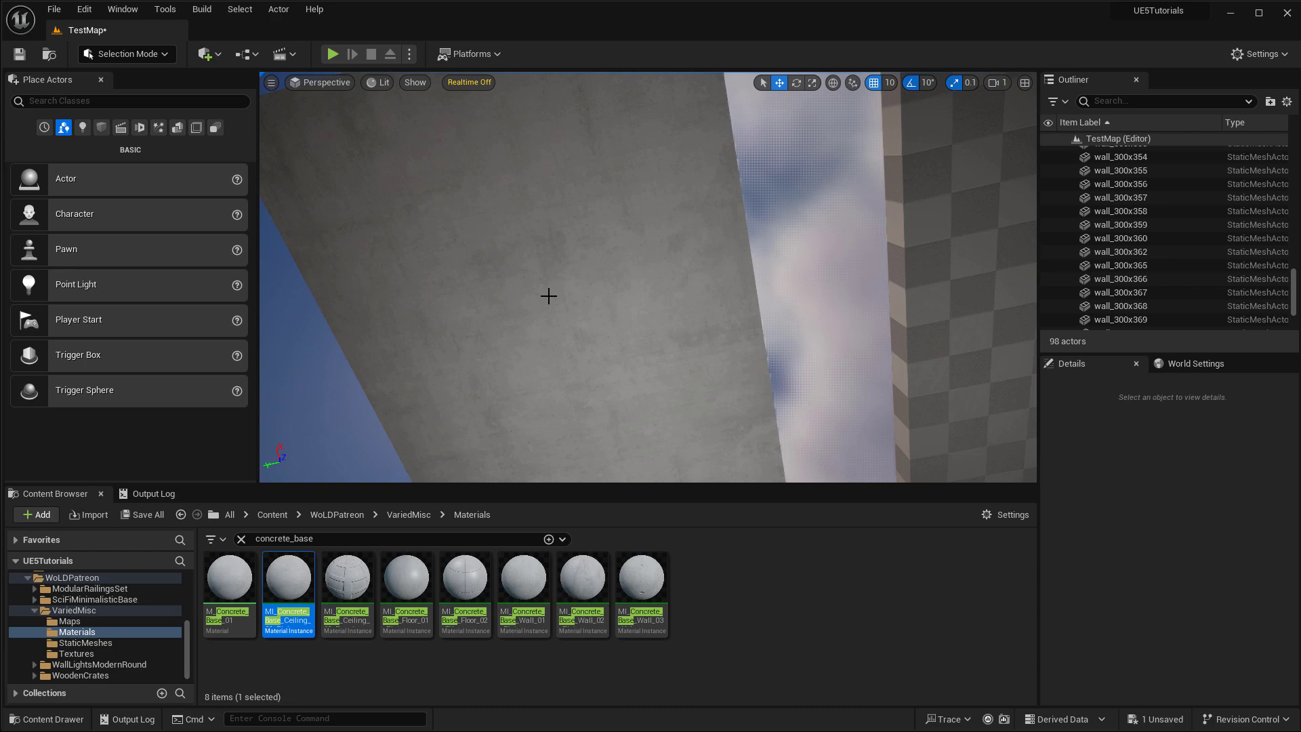
Apply MI_Concrete_Base_Ceiling_02_Panels to the second ceiling slab
right_click_drag(548, 296, 549, 288)
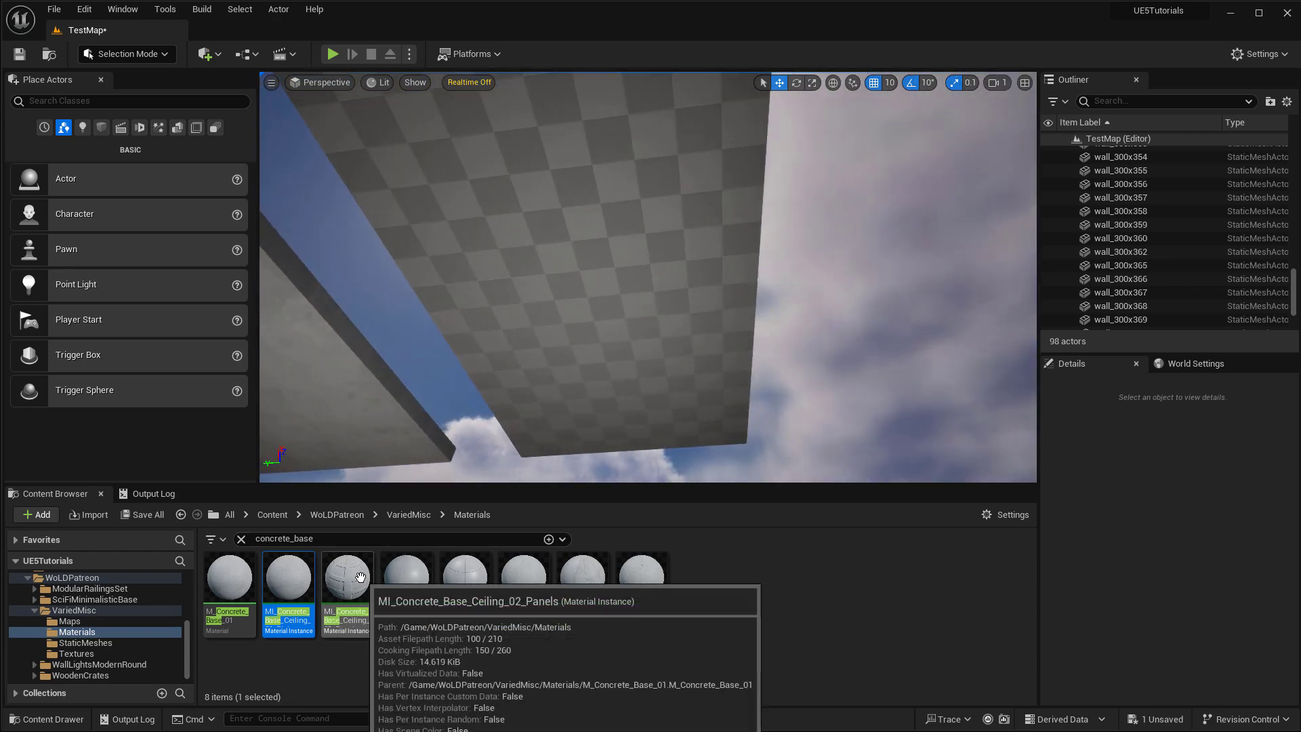
left_click_drag(346, 577, 610, 393)
left_click_drag(400, 434, 671, 184)
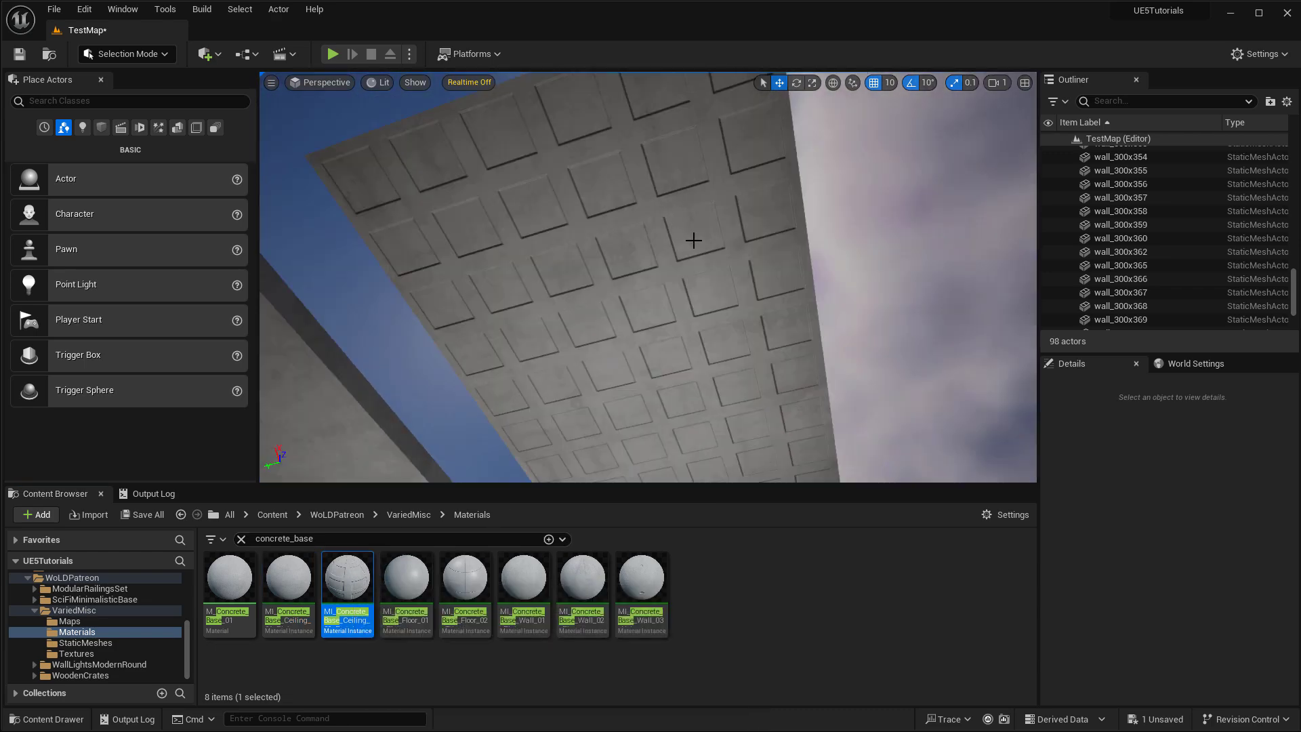
right_click_drag(693, 240, 636, 240)
Open the Ceiling_02_Panels and Ceiling_01_Plain material instances and compare their parameters
double_click(357, 576)
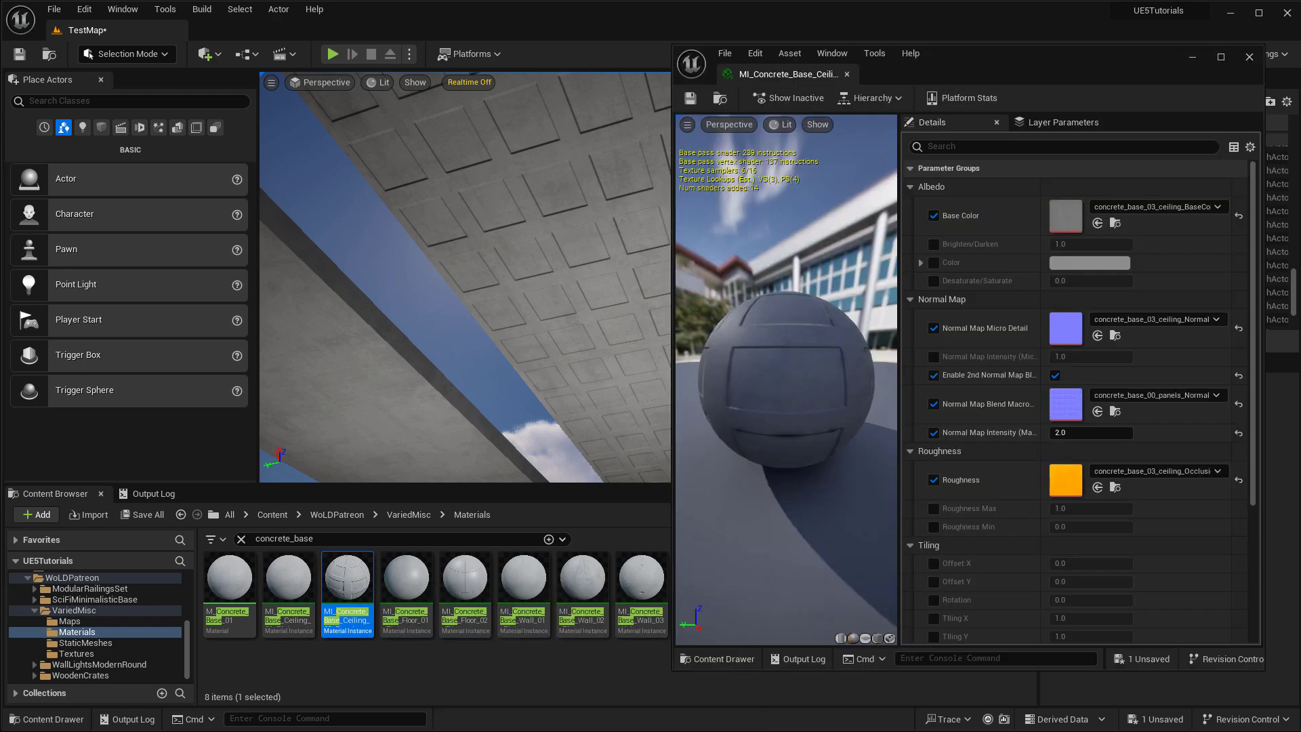
right_click_drag(464, 277, 519, 288)
right_click_drag(508, 382, 365, 382)
left_click(300, 572)
double_click(301, 572)
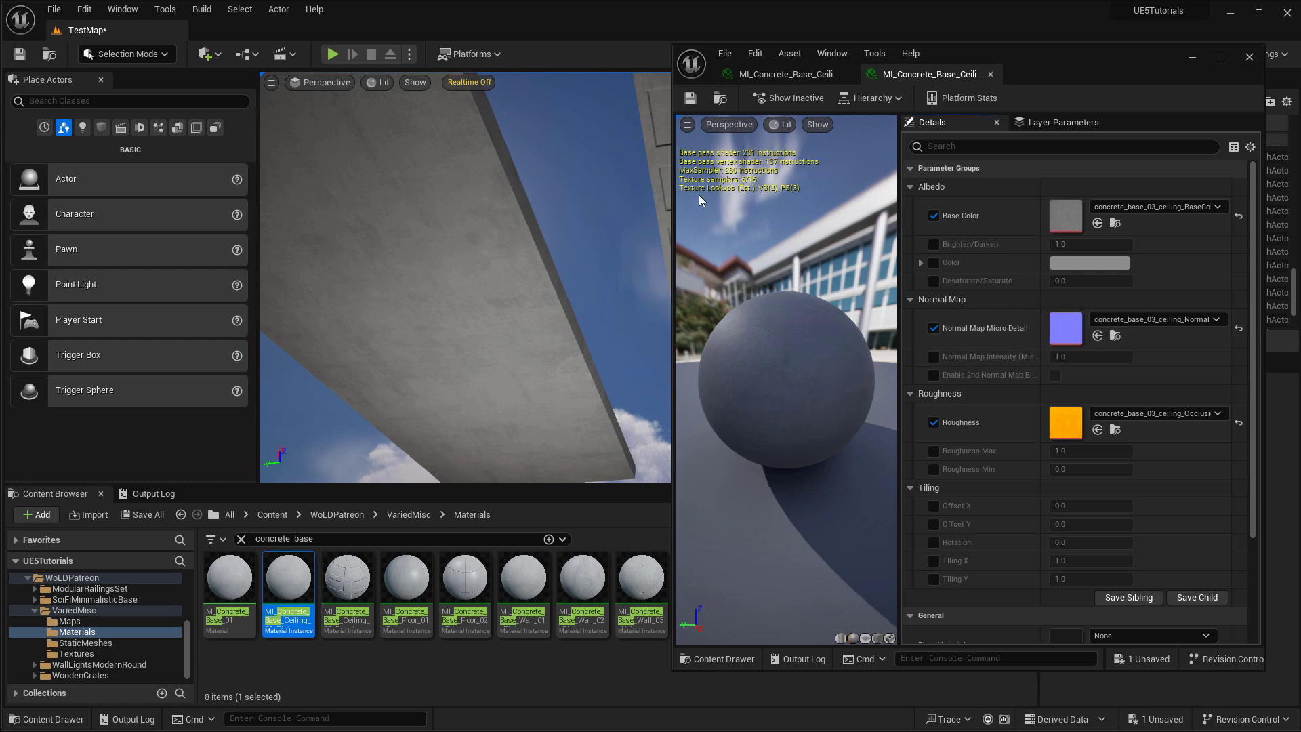
left_click(780, 75)
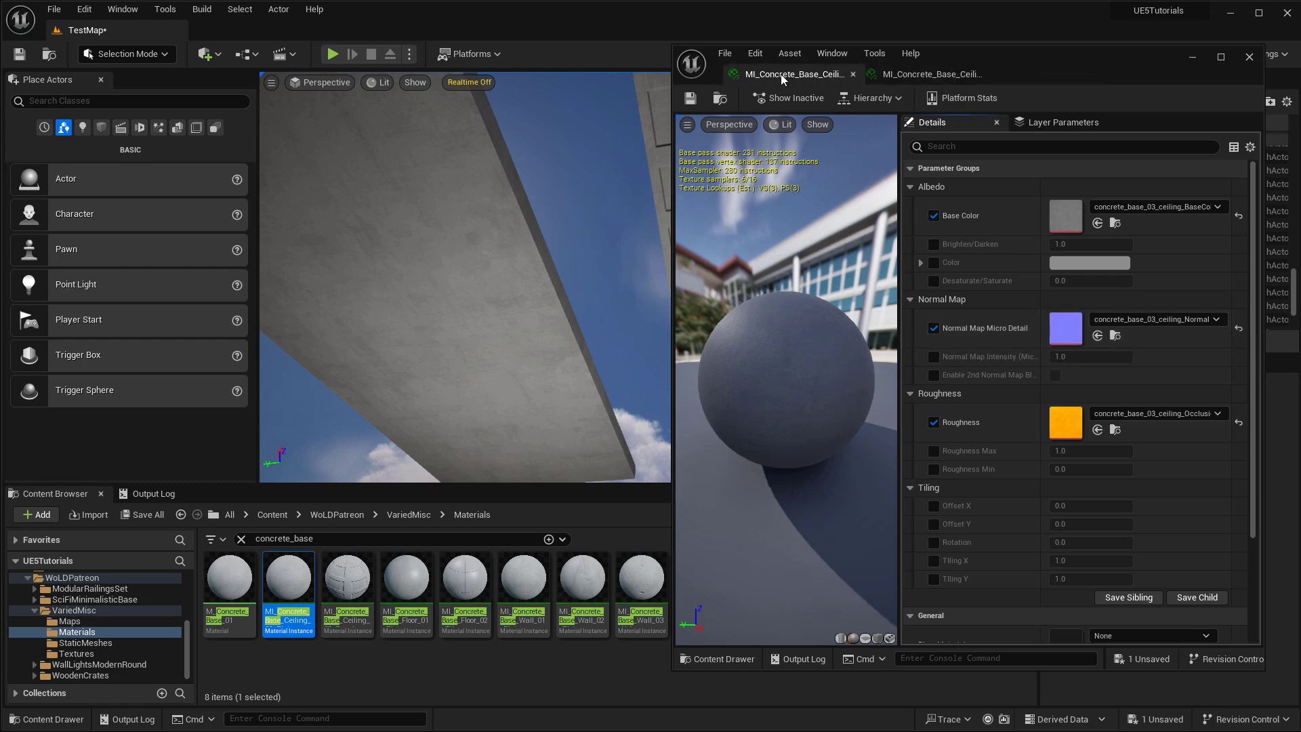
left_click(930, 74)
Turn the Enable 2nd Normal Map Blend override off and back on in the panels instance, checking the ceiling
left_click(935, 375)
right_click_drag(598, 258, 644, 196)
right_click_drag(460, 298, 463, 343)
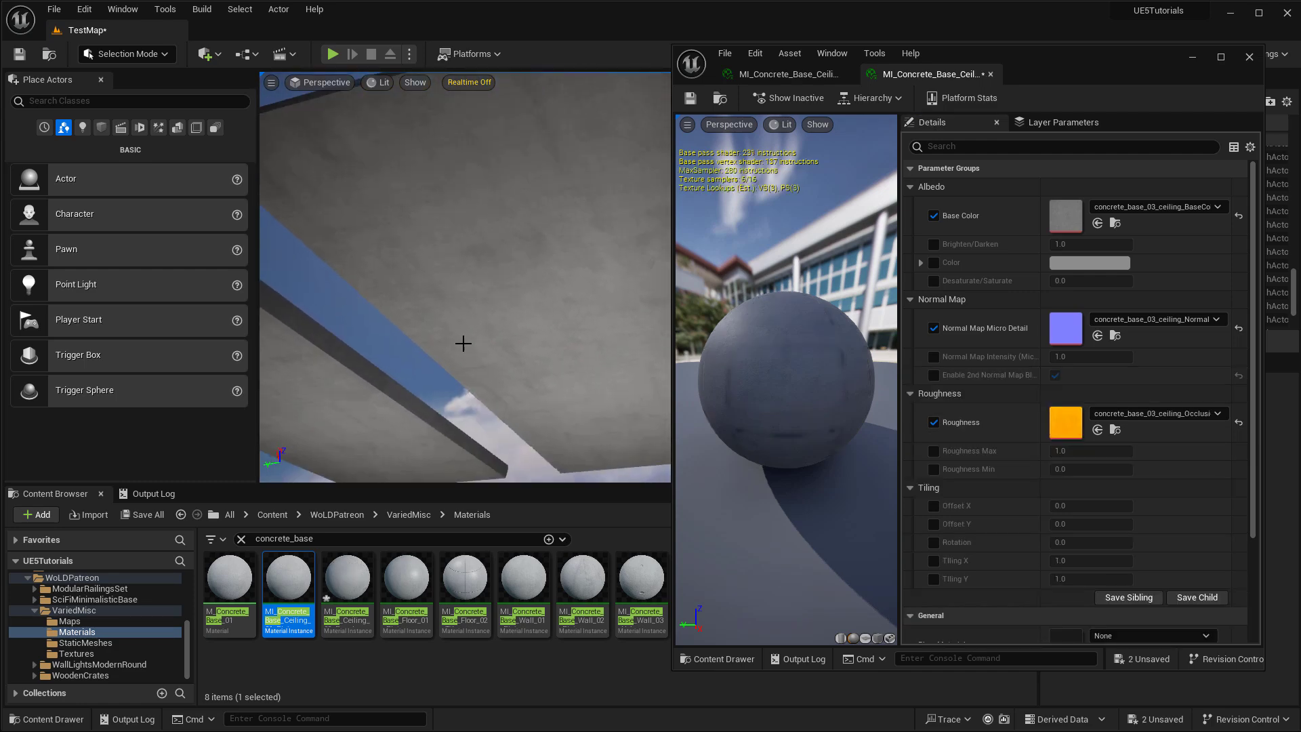
left_click(933, 375)
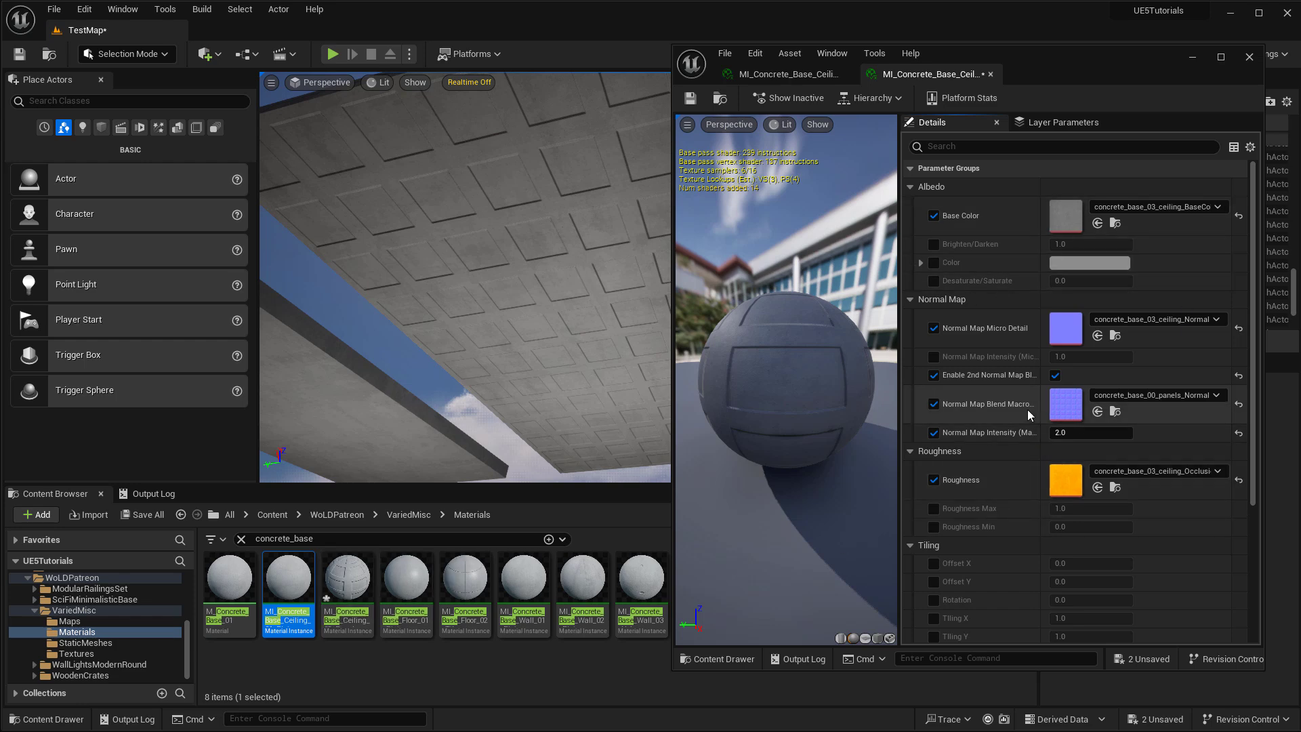
Enable the Brighten/Darken, Color and Desaturate/Saturate overrides, try another color in the color picker and cancel it
left_click(933, 244)
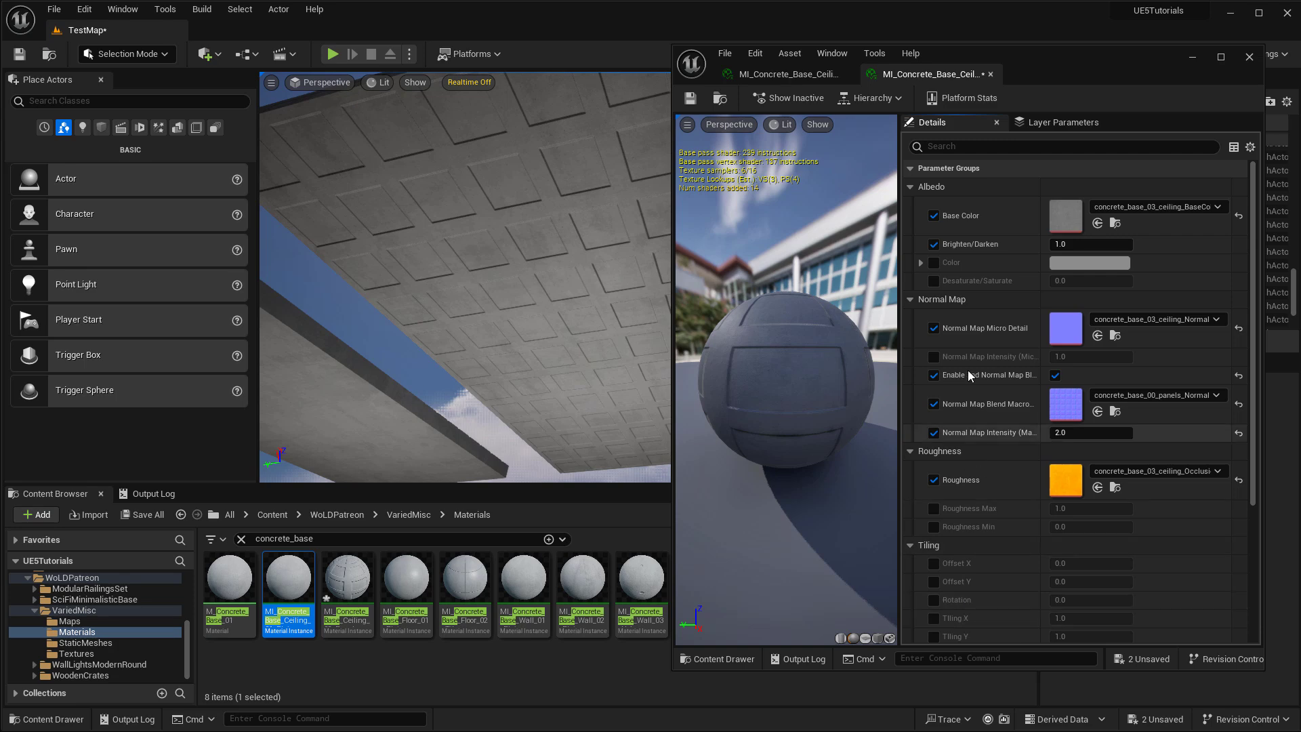
left_click(933, 262)
left_click(933, 280)
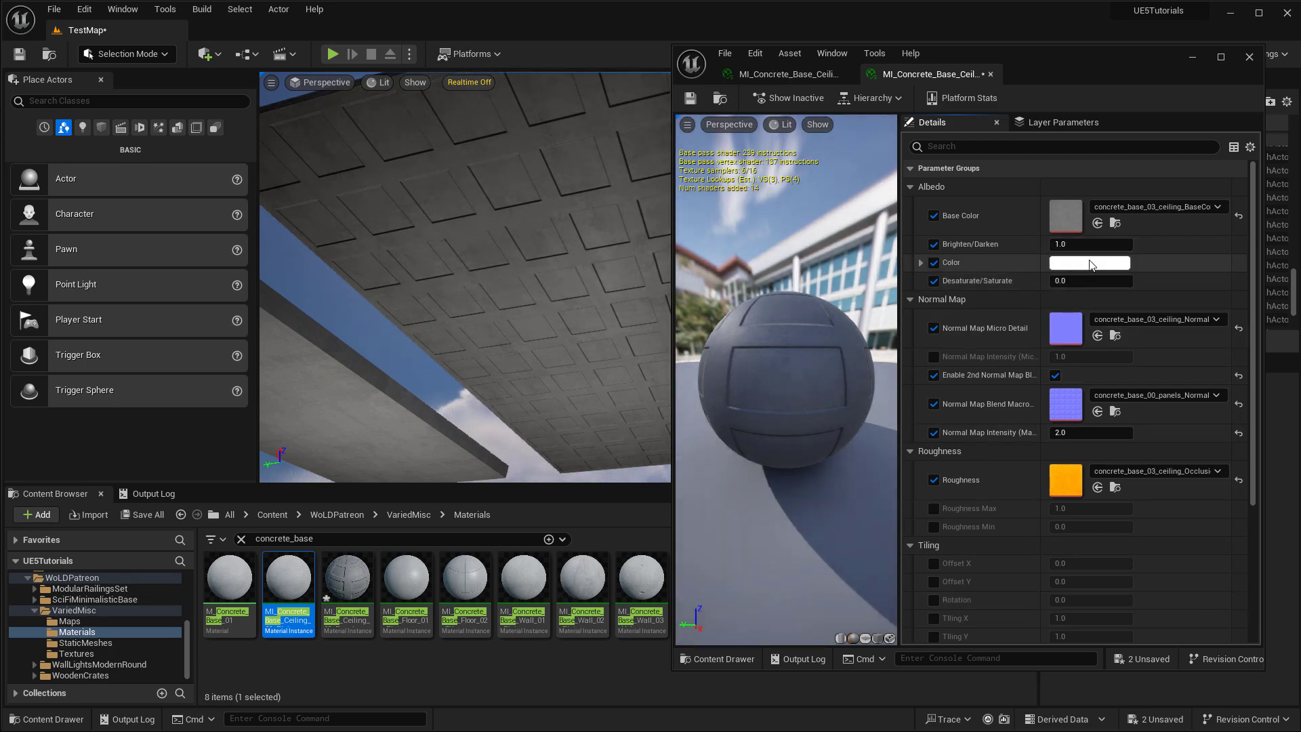
left_click(1090, 264)
left_click(848, 354)
key("Escape")
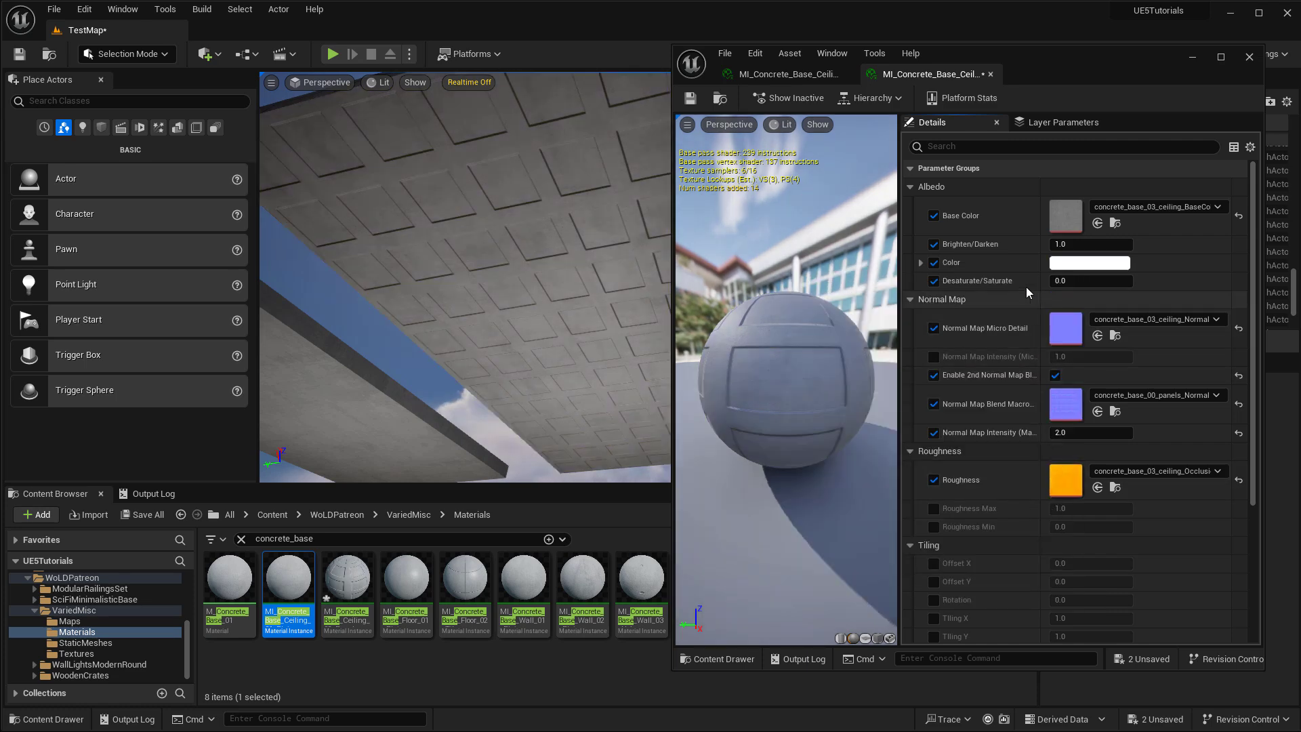
Disable the Brighten/Darken, Color and Desaturate/Saturate overrides in the panels instance
left_click(933, 244)
left_click(934, 262)
left_click(933, 280)
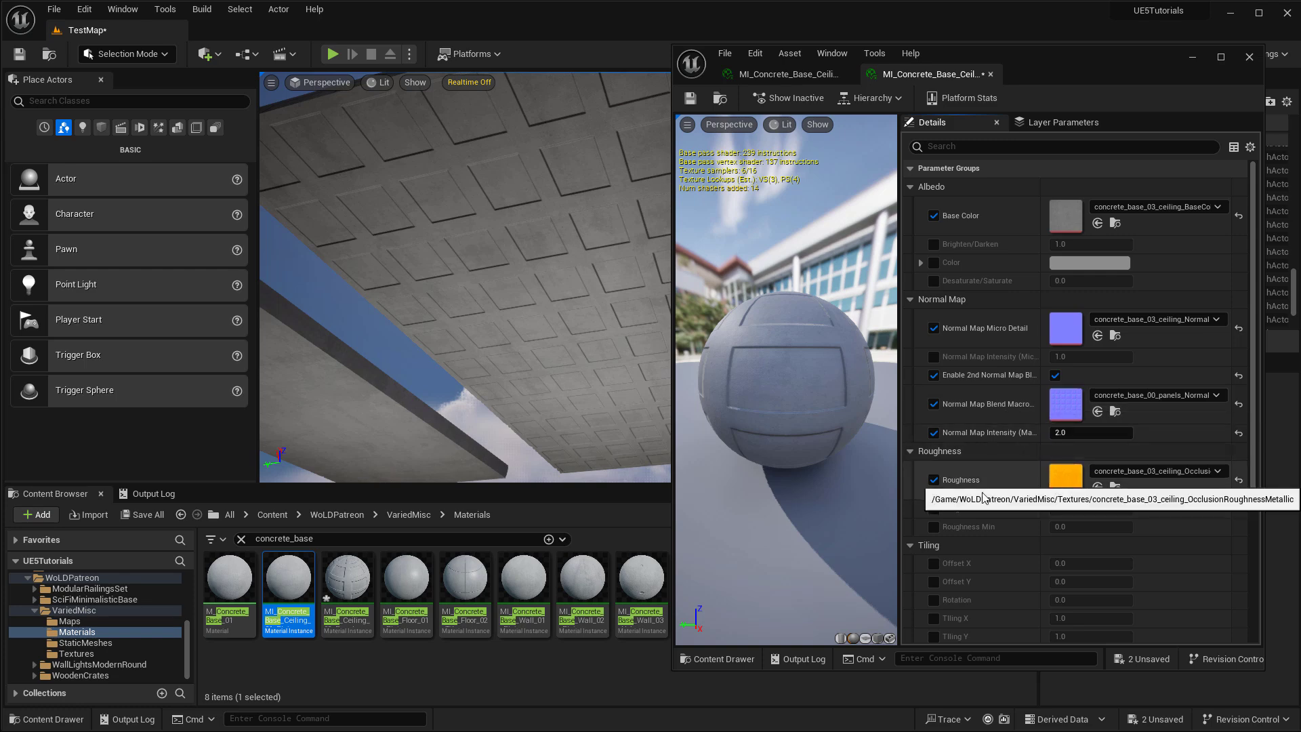
Close the ceiling instance editor and apply MI_Concrete_Base_Wall_01_Plain to the end section of the checkered wall
mouse_move(339, 591)
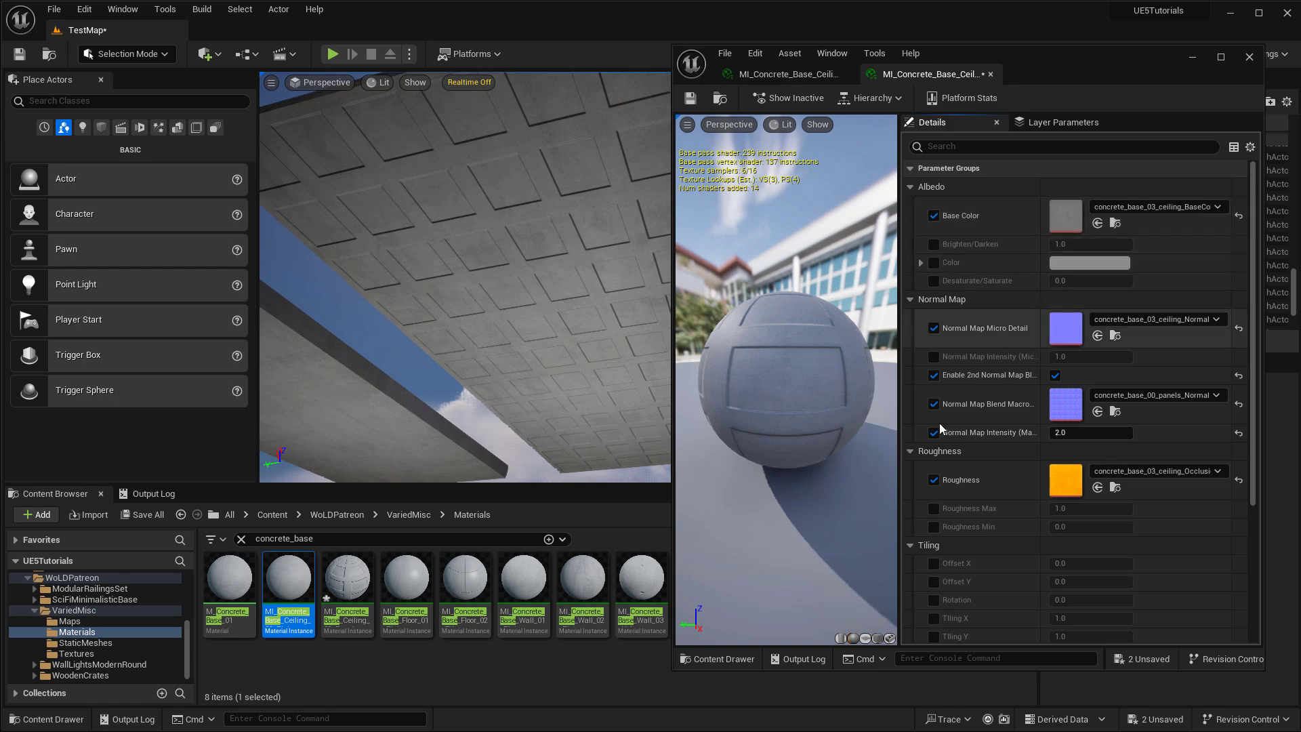
left_click(989, 75)
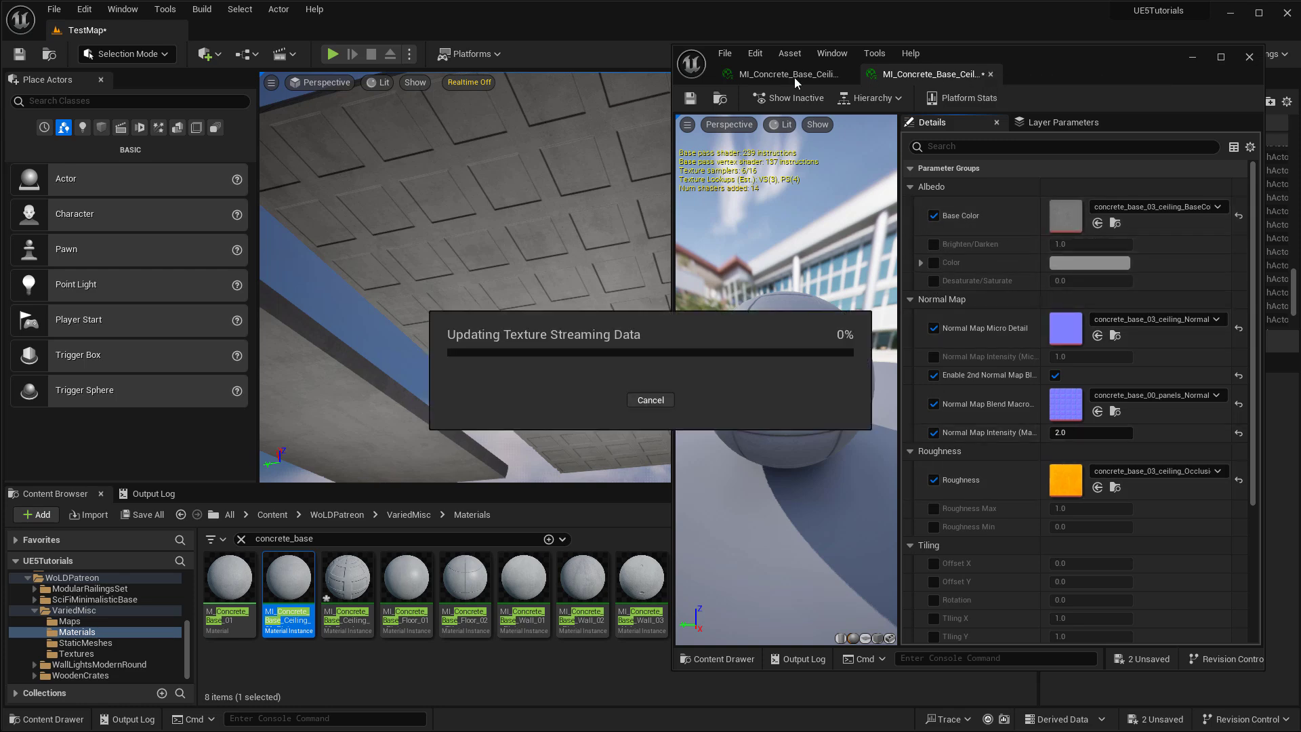
right_click_drag(610, 203, 616, 339)
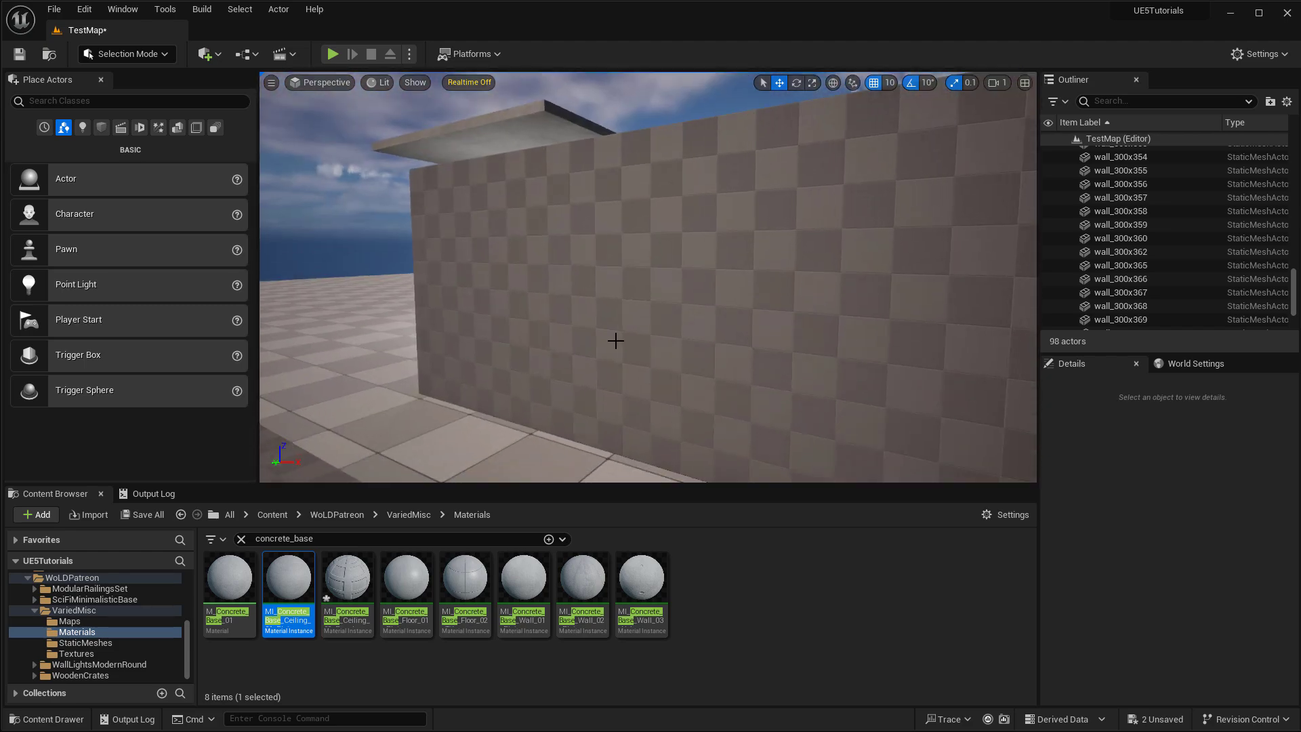
left_click_drag(511, 581, 483, 302)
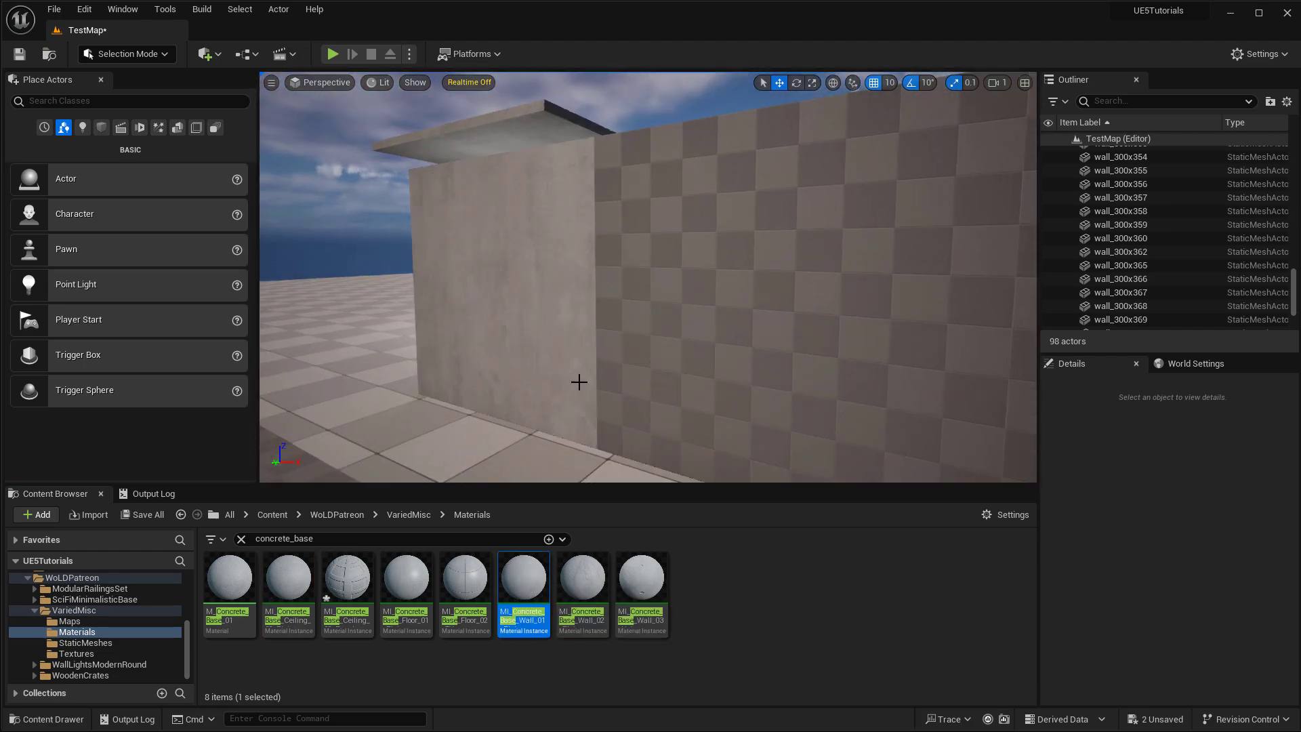
Apply MI_Concrete_Base_Wall_03_Holes to the second wall section and MI_Concrete_Base_Wall_02_Plain to the third
key("w")
right_click_drag(580, 382, 549, 378)
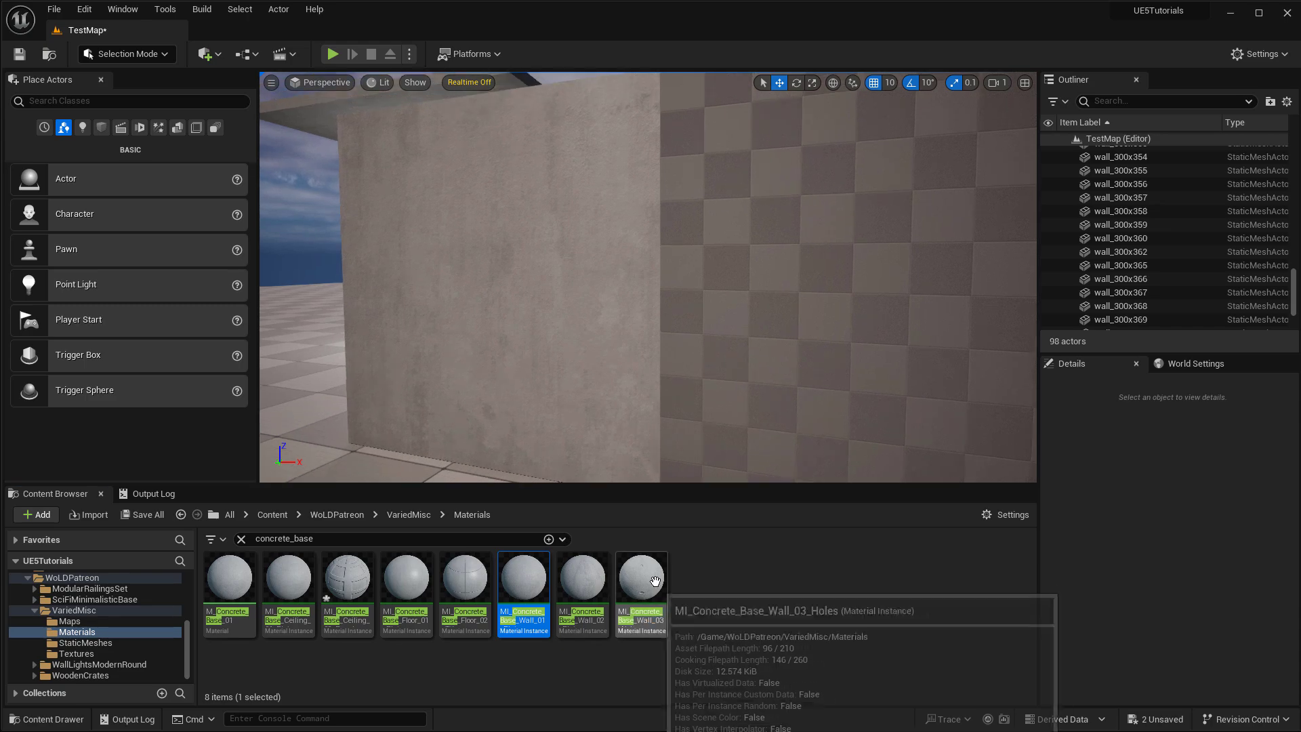
left_click_drag(654, 581, 779, 312)
scroll(746, 305, "down", 3)
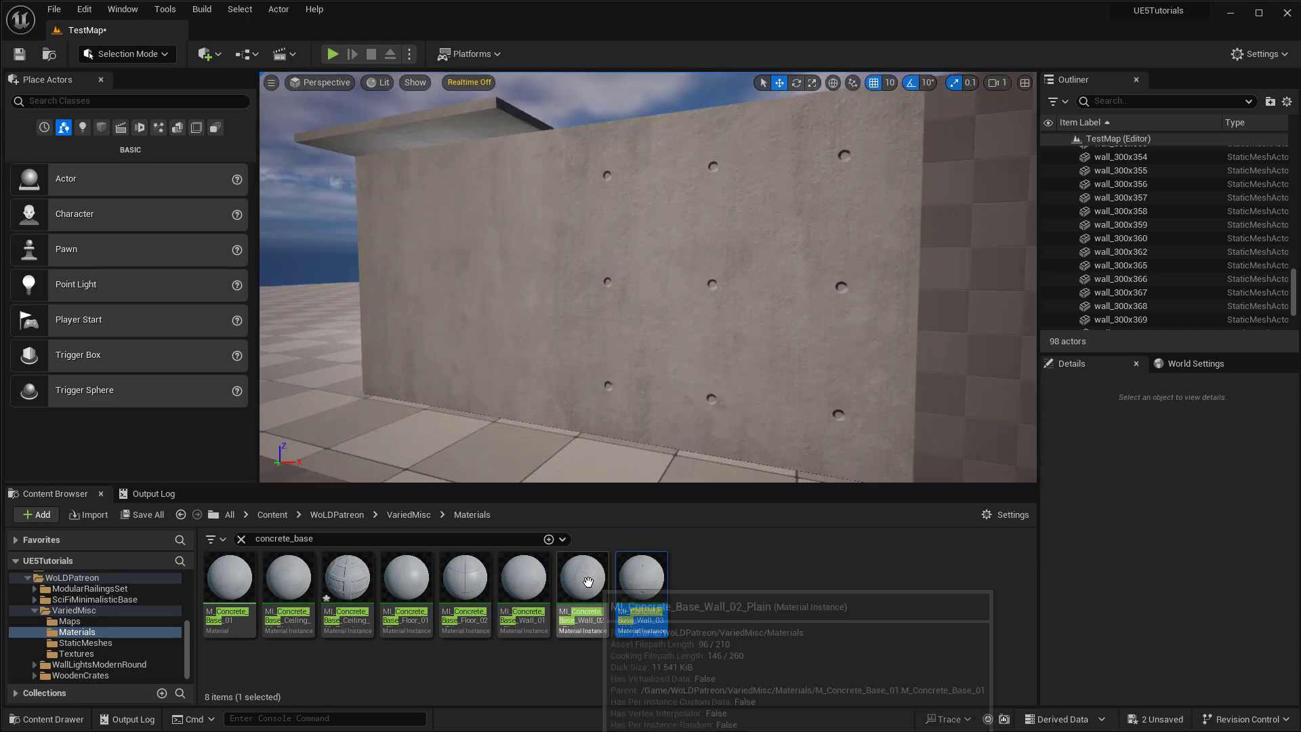
left_click_drag(588, 581, 936, 343)
Open the Wall_03_Holes instance and turn its Enable 2nd Normal Map Blend override off and back on, checking the wall
scroll(936, 342, "up", 3)
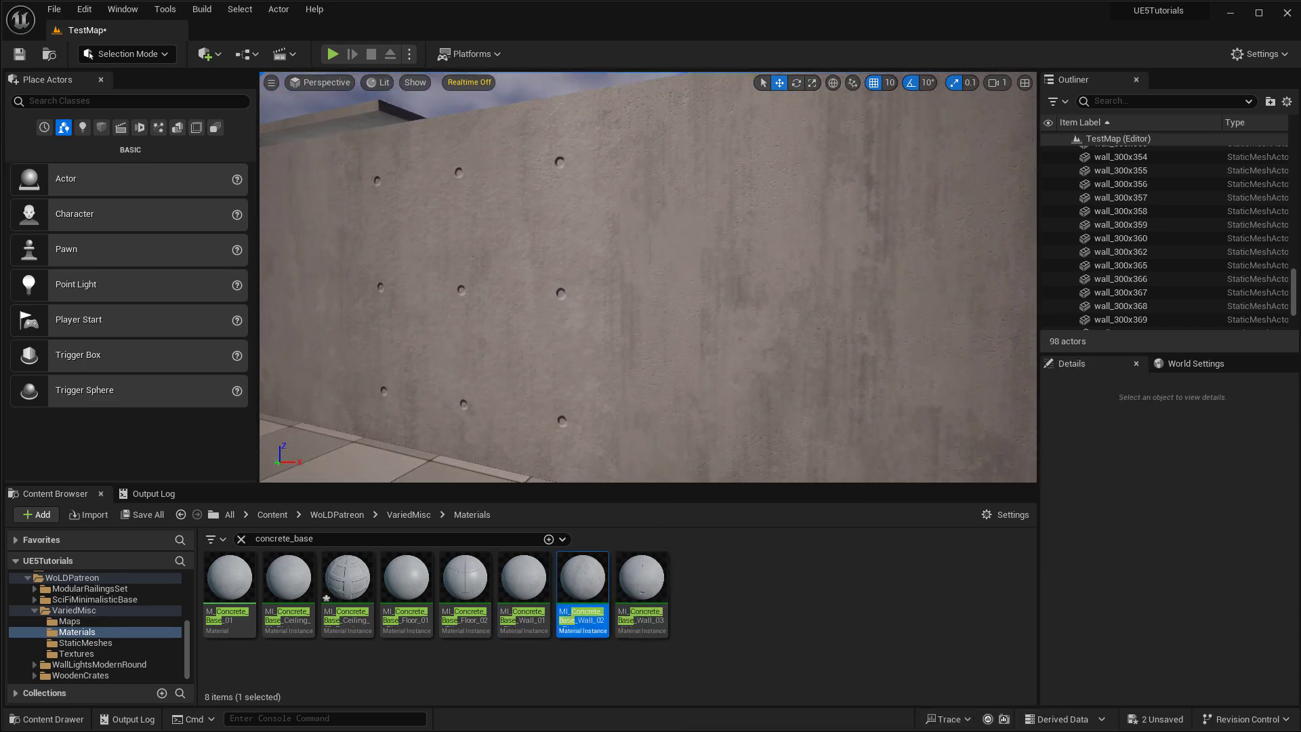
mouse_move(648, 276)
right_mouse_down()
mouse_move(702, 303)
mouse_move(749, 303)
mouse_move(702, 283)
mouse_move(614, 277)
mouse_move(648, 276)
right_mouse_up()
key("s")
key("a")
key("w")
key("s")
key("d")
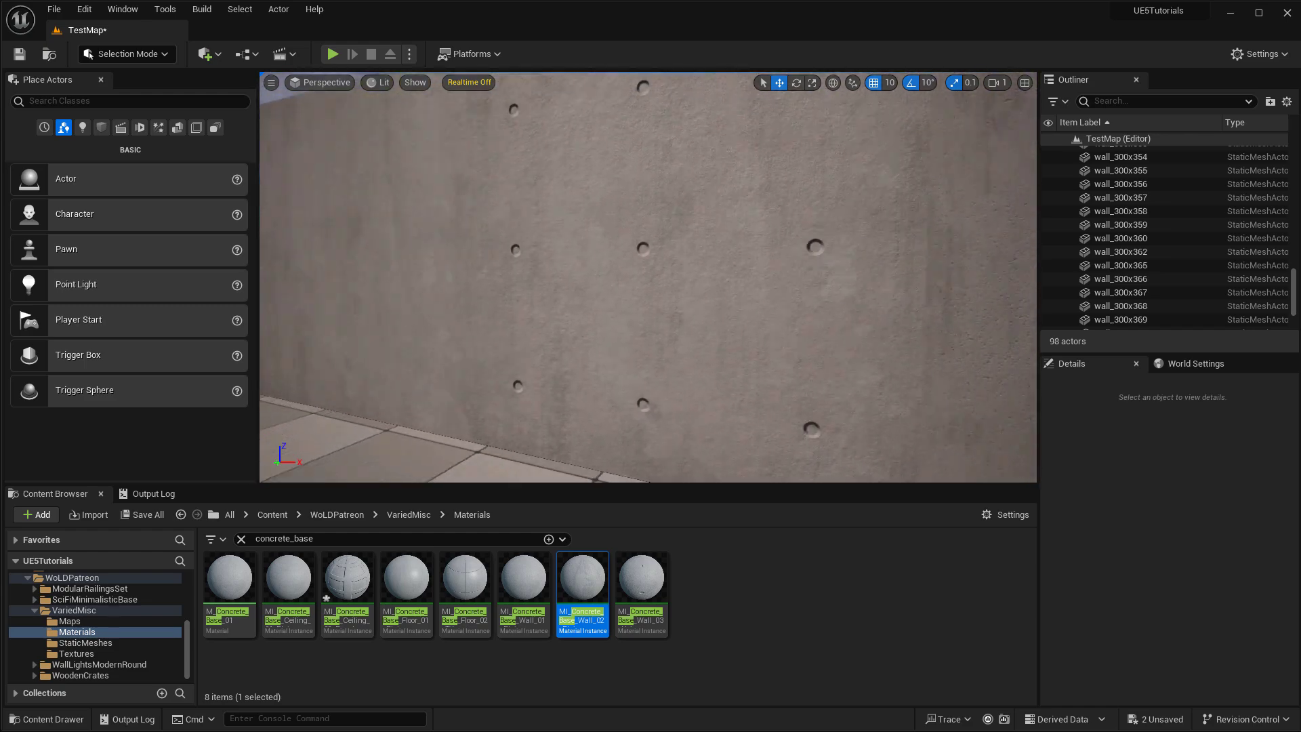
right_click_drag(958, 342, 942, 342)
double_click(640, 579)
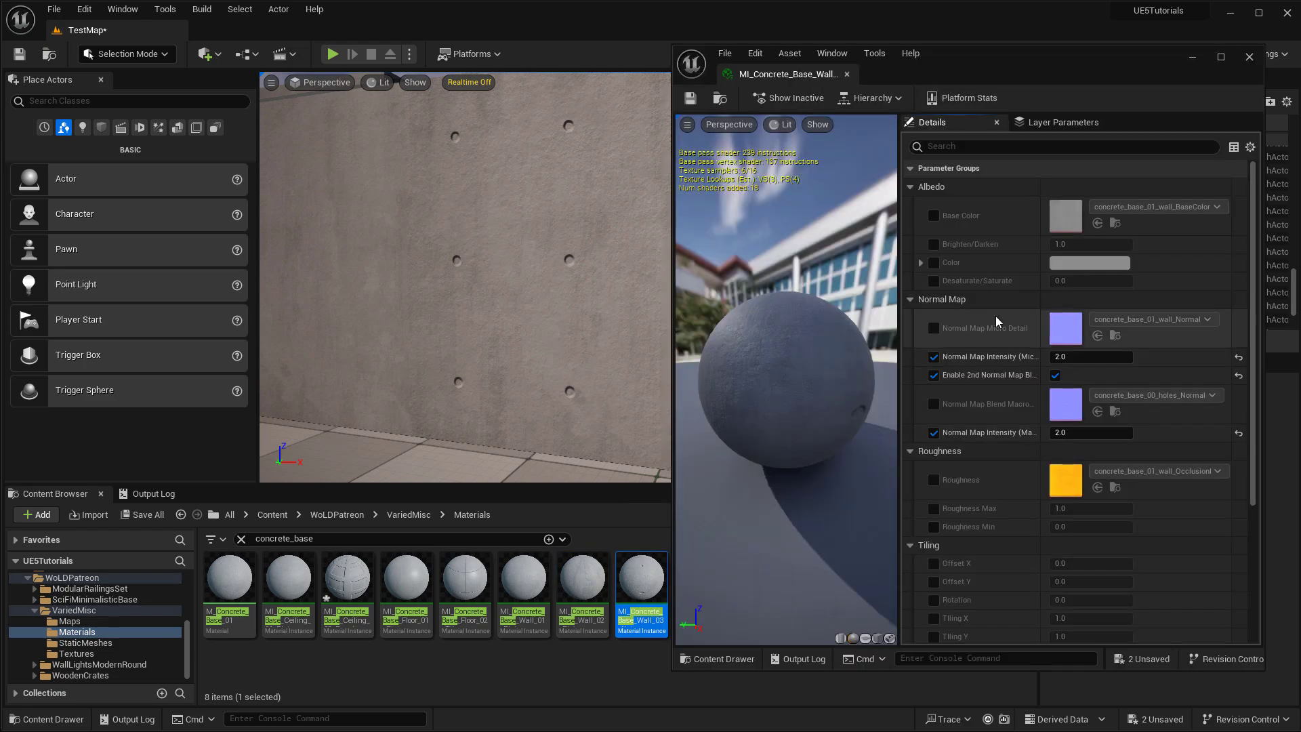
left_click(934, 375)
right_click_drag(546, 348, 521, 360)
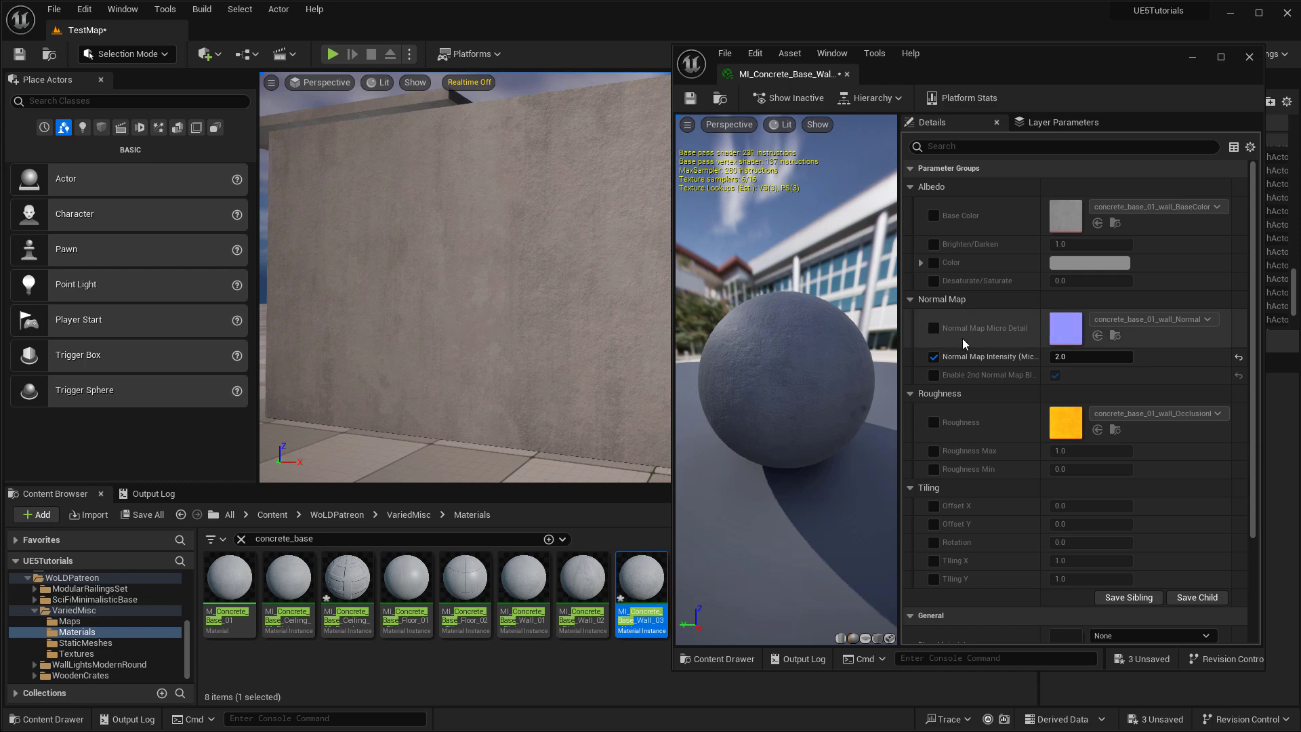
left_click(934, 374)
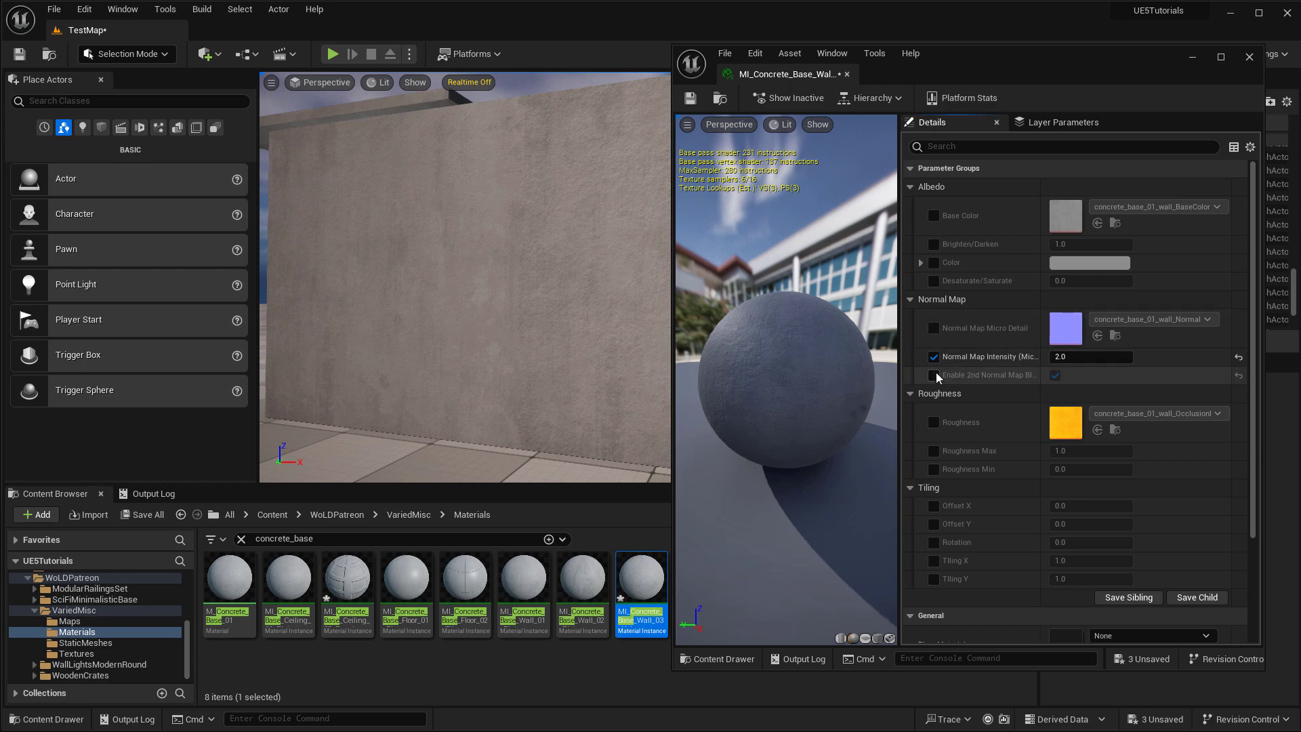
mouse_move(1083, 433)
left_mouse_down()
mouse_move(1060, 434)
mouse_move(1084, 434)
left_mouse_up()
Close the holes instance and apply MI_Concrete_Base_Floor_01_Plain to the farther checkered floor slab
right_click_drag(514, 271, 298, 298)
right_click_drag(583, 267, 528, 305)
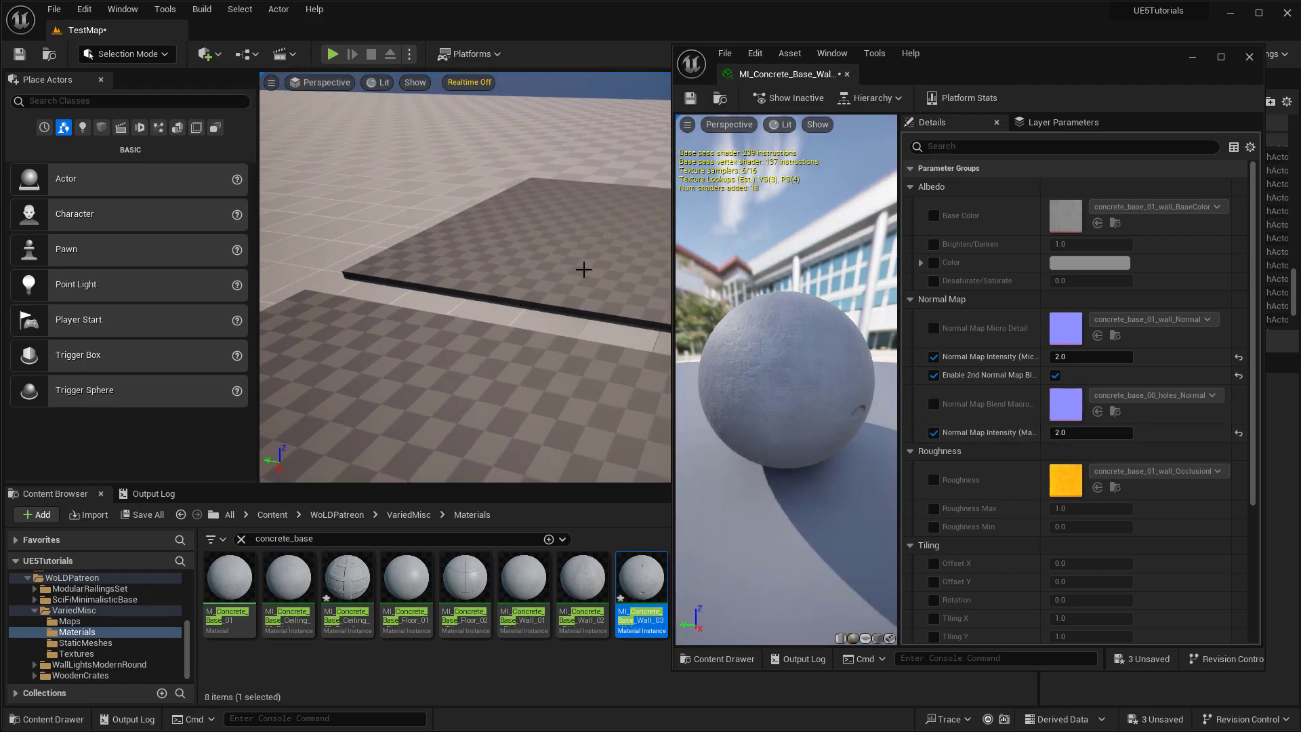
left_click(846, 74)
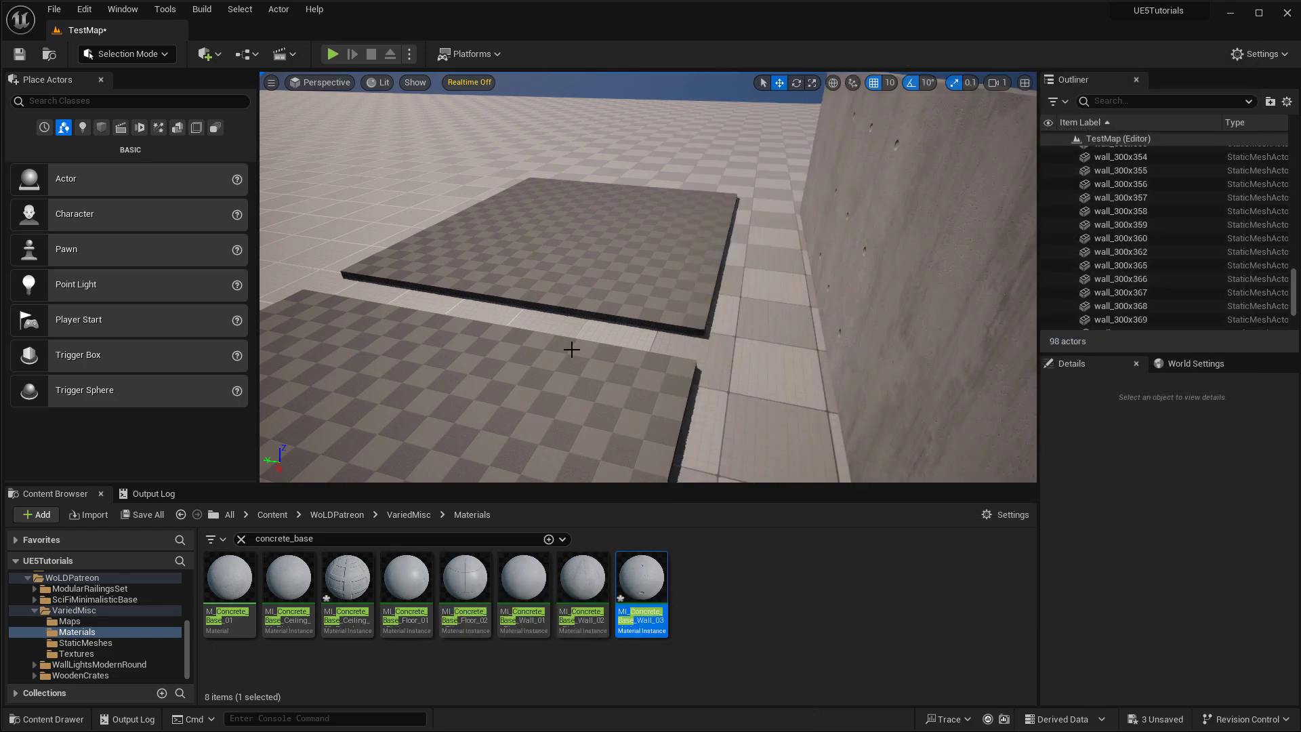
right_click_drag(572, 350, 551, 381)
left_click_drag(407, 579, 723, 255)
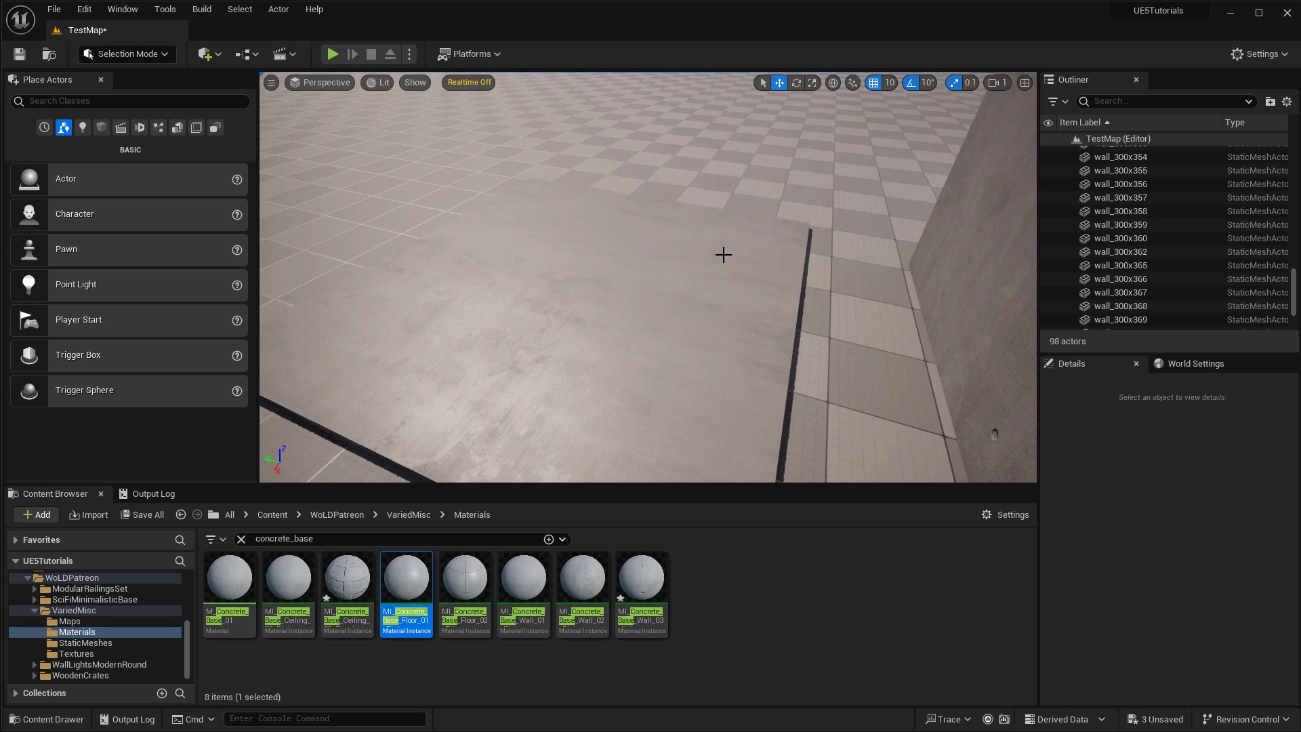
Apply MI_Concrete_Base_Floor_02_Tiles to the sections of the nearer checkered floor slab
mouse_move(723, 254)
right_mouse_down()
mouse_move(667, 242)
mouse_move(667, 274)
mouse_move(670, 251)
mouse_move(705, 271)
mouse_move(688, 281)
mouse_move(711, 284)
mouse_move(705, 265)
right_mouse_up()
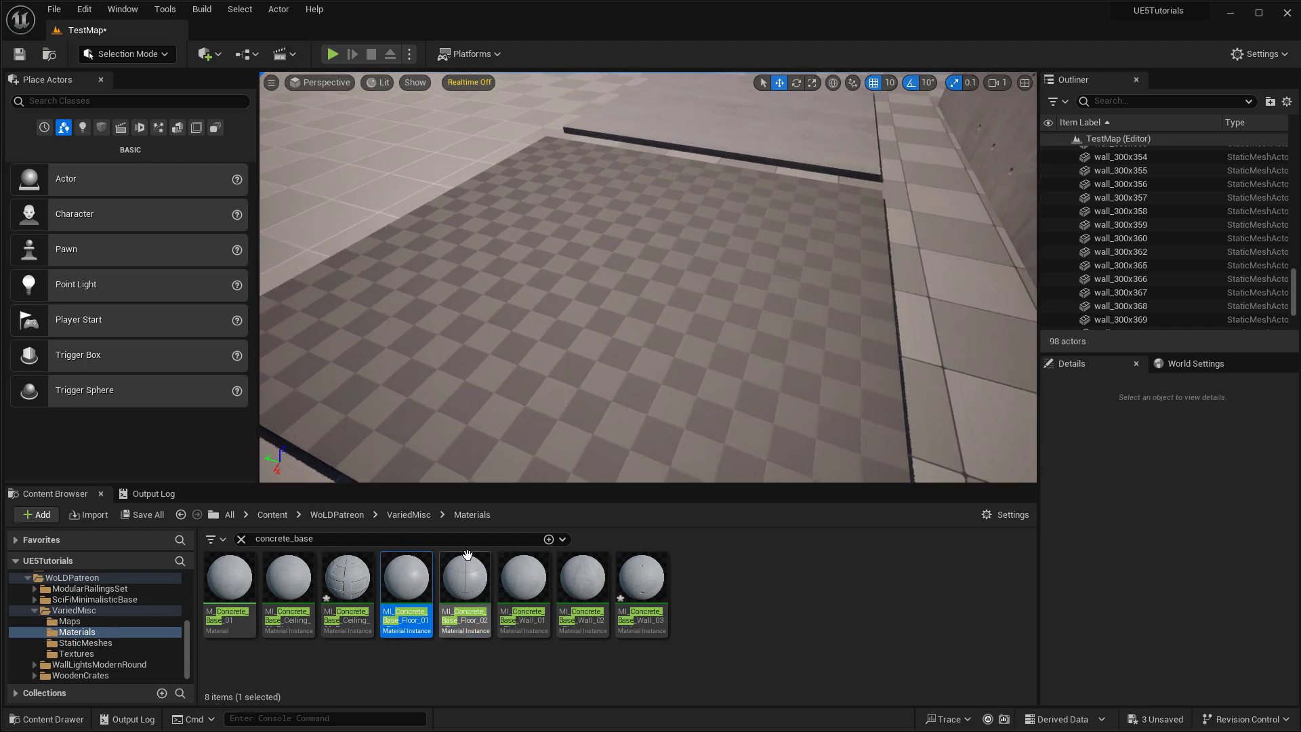
left_click_drag(467, 562, 404, 359)
left_click_drag(468, 576, 587, 389)
left_click_drag(474, 580, 685, 270)
Review the Floor_01_Plain instance's parameters, close it, and open the Floor_02_Tiles instance beside a closer view of the tiled floor
left_click(407, 572)
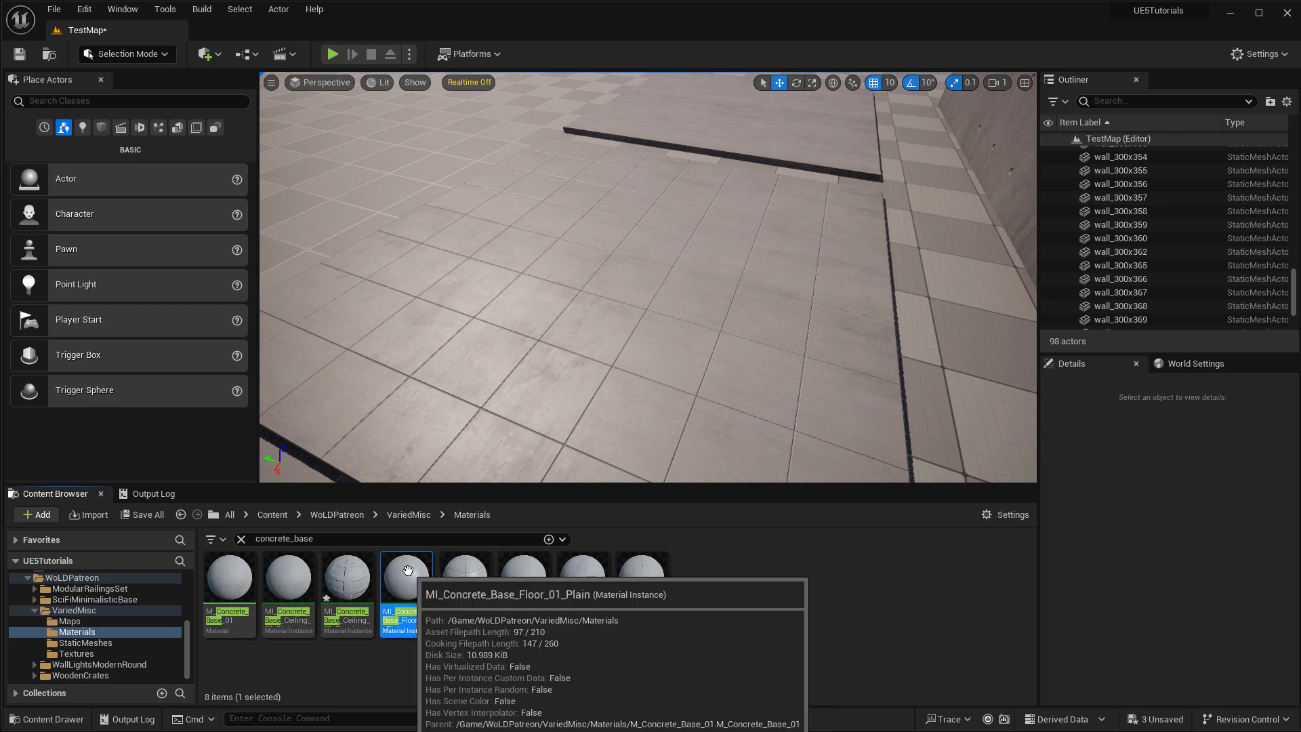
double_click(407, 572)
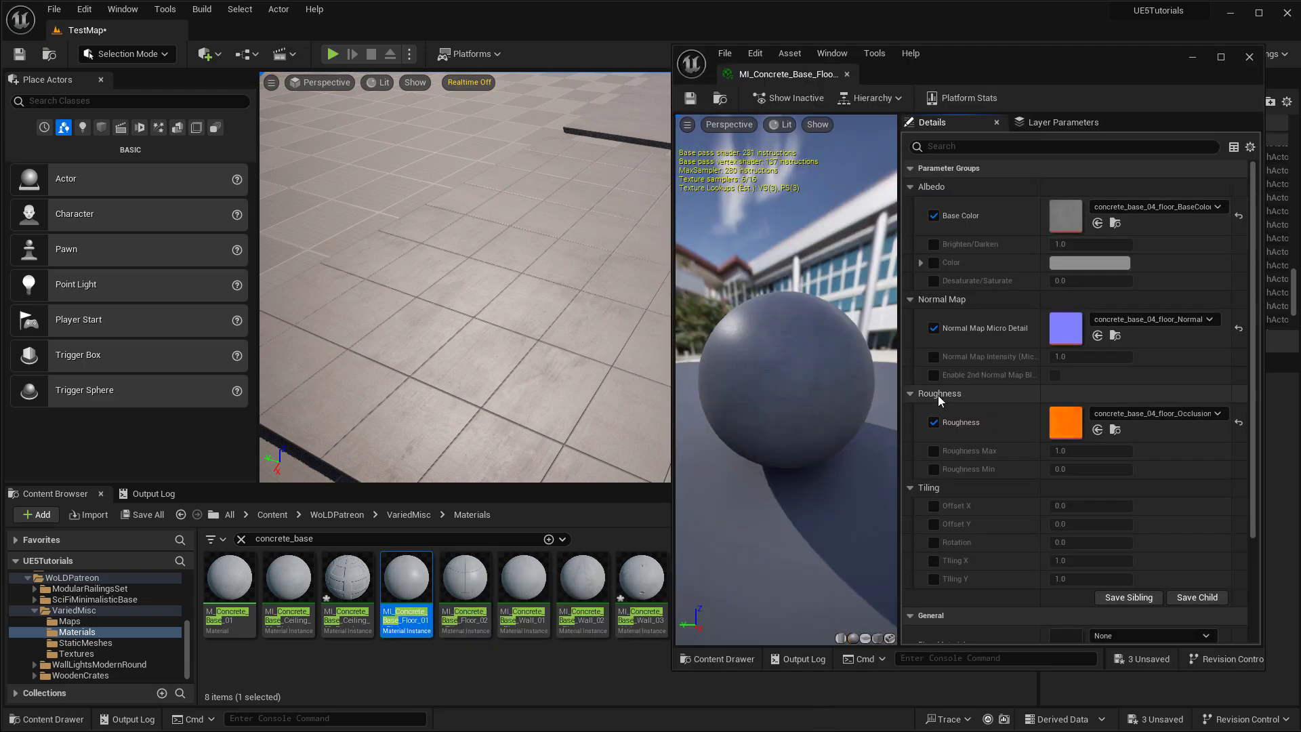
left_click(847, 74)
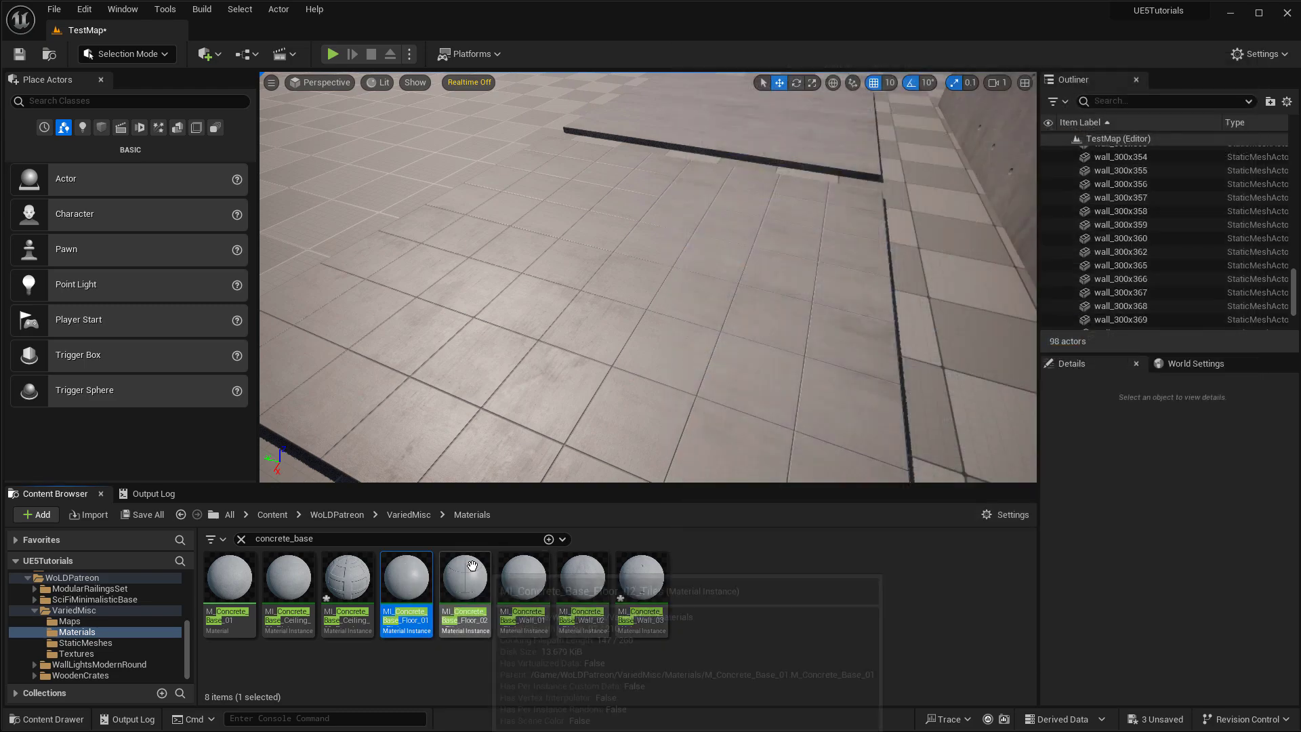
double_click(472, 572)
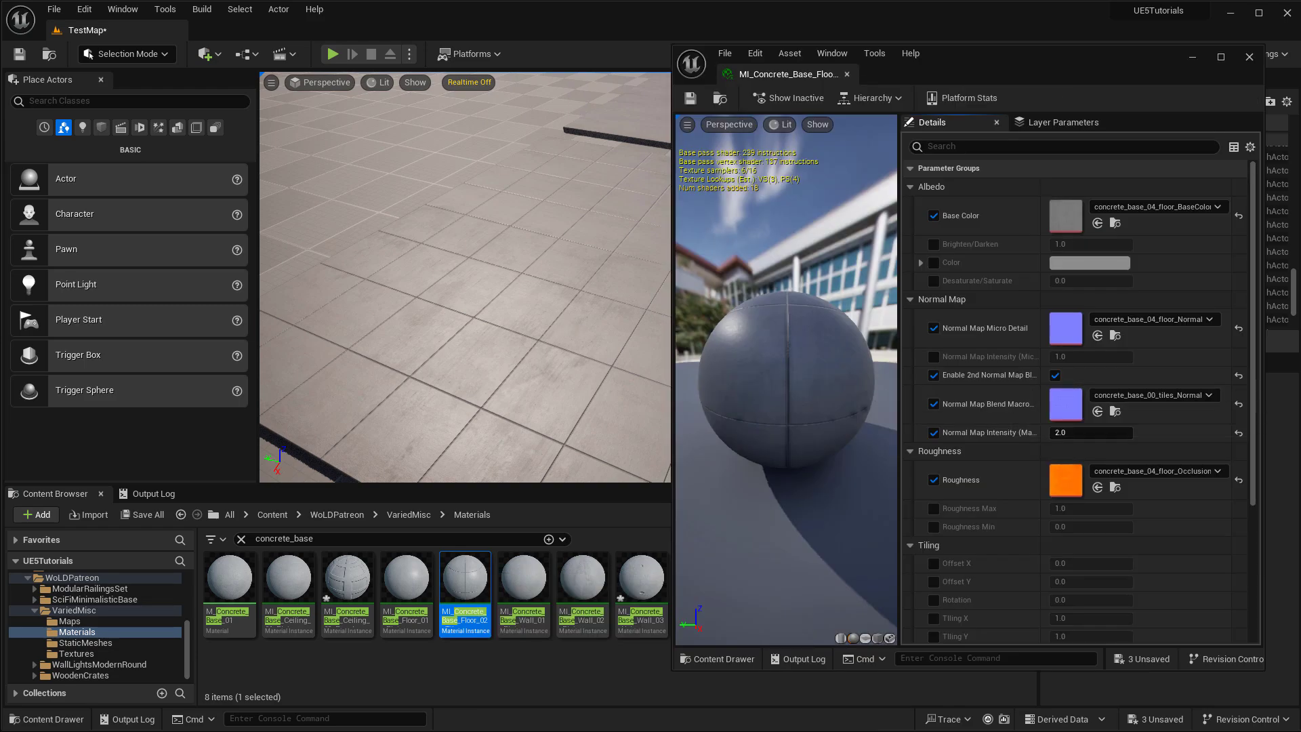
key("w")
right_click_drag(563, 318, 563, 319)
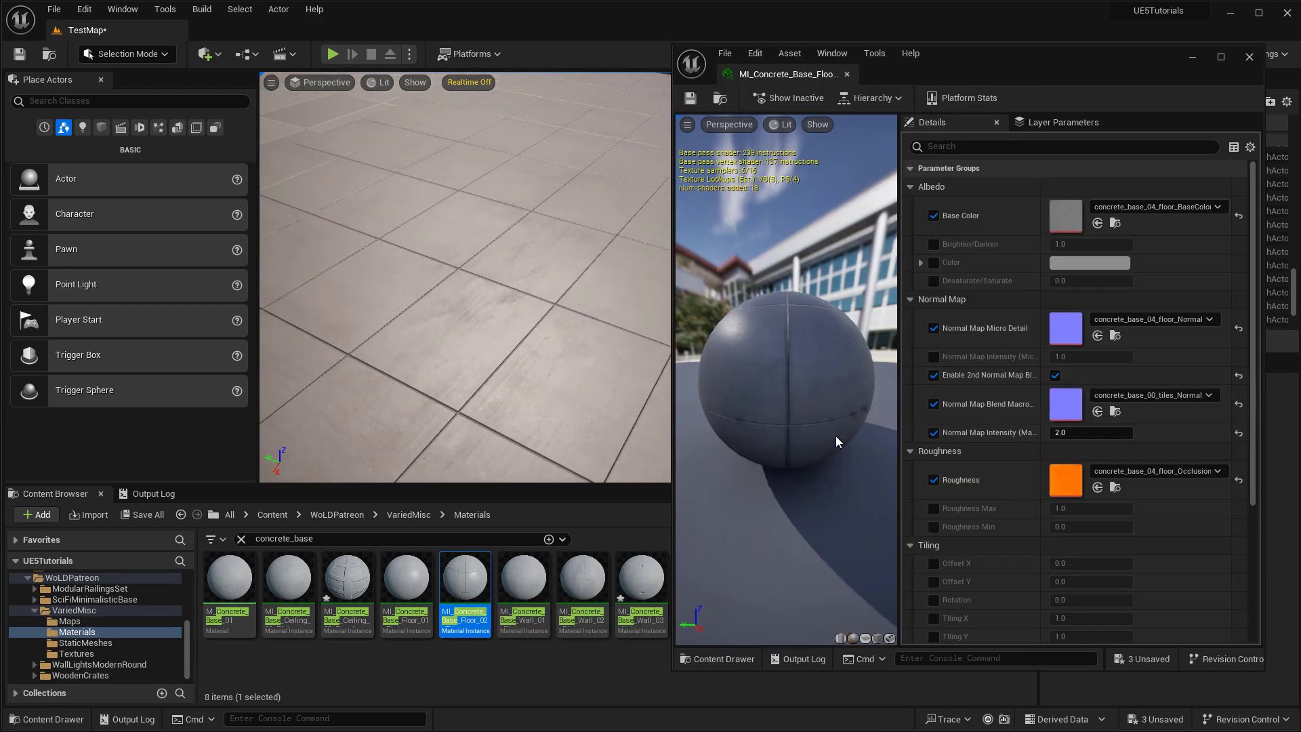
Try a lower macro Normal Map Intensity on the tiles instance, then set it back to 2
left_click_drag(1061, 433, 1148, 433)
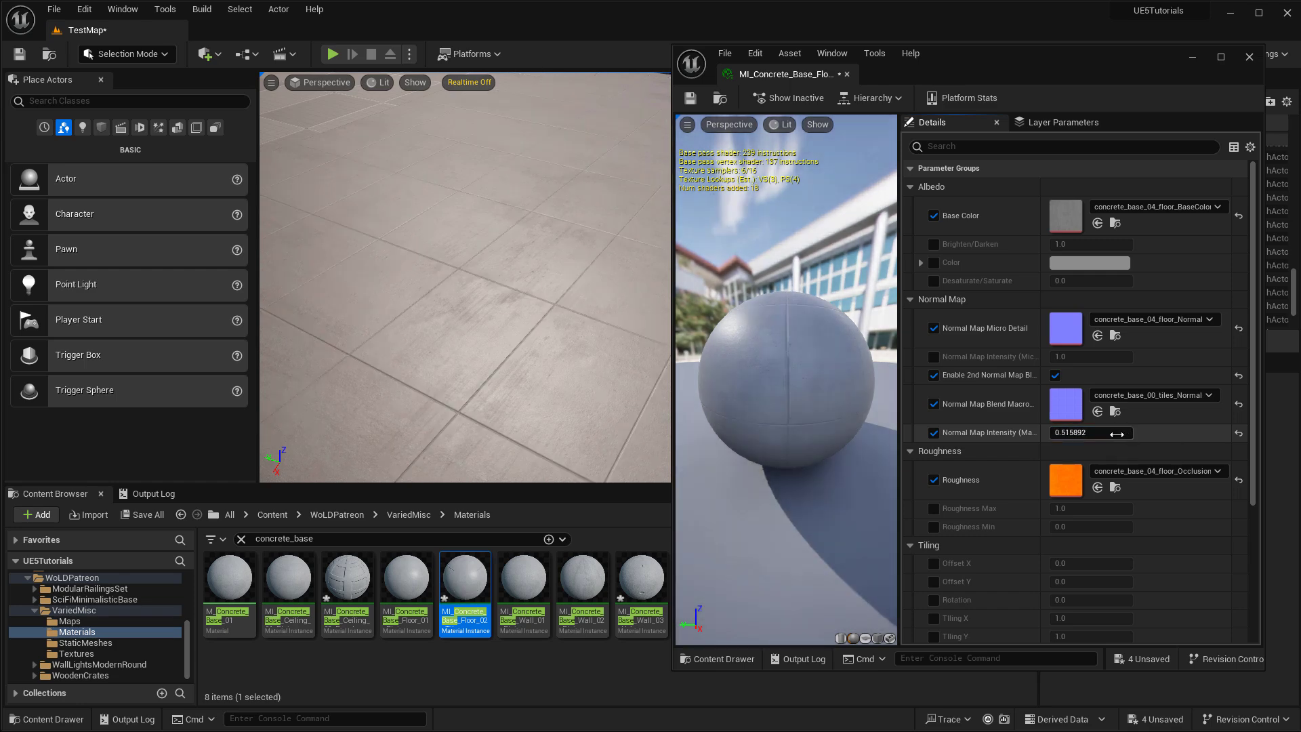
left_click(1116, 433)
type("2")
key("Return")
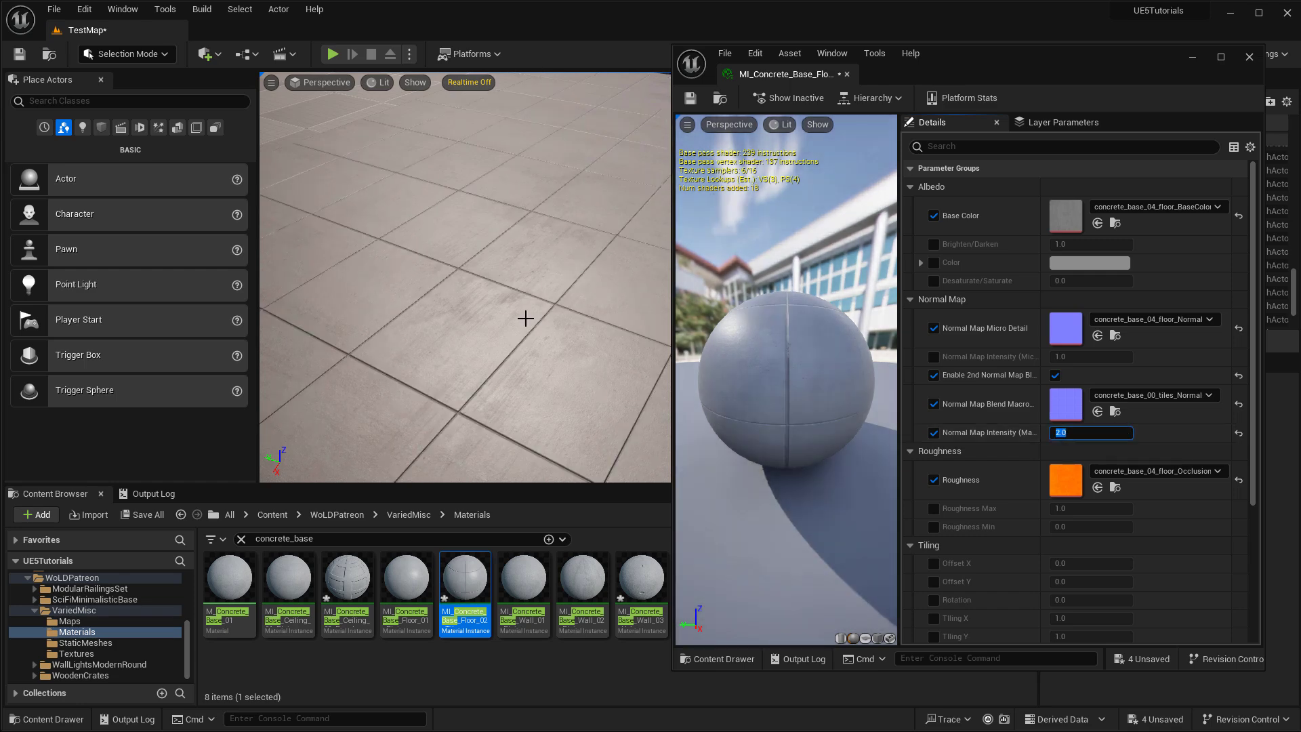
Enable the Roughness Max and Roughness Min overrides of the tiles instance and expand the level viewport to full screen
scroll(945, 447, "down", 2)
left_click(933, 444)
left_click(933, 461)
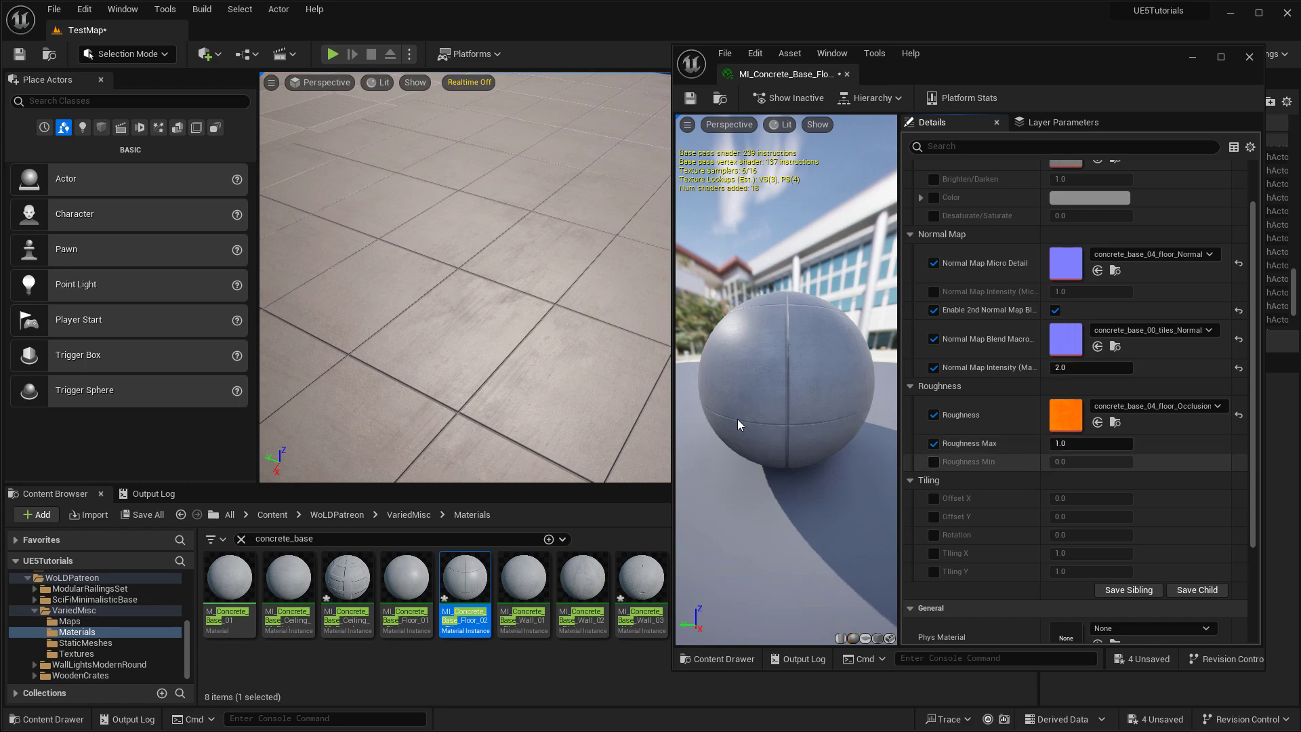
key("F11")
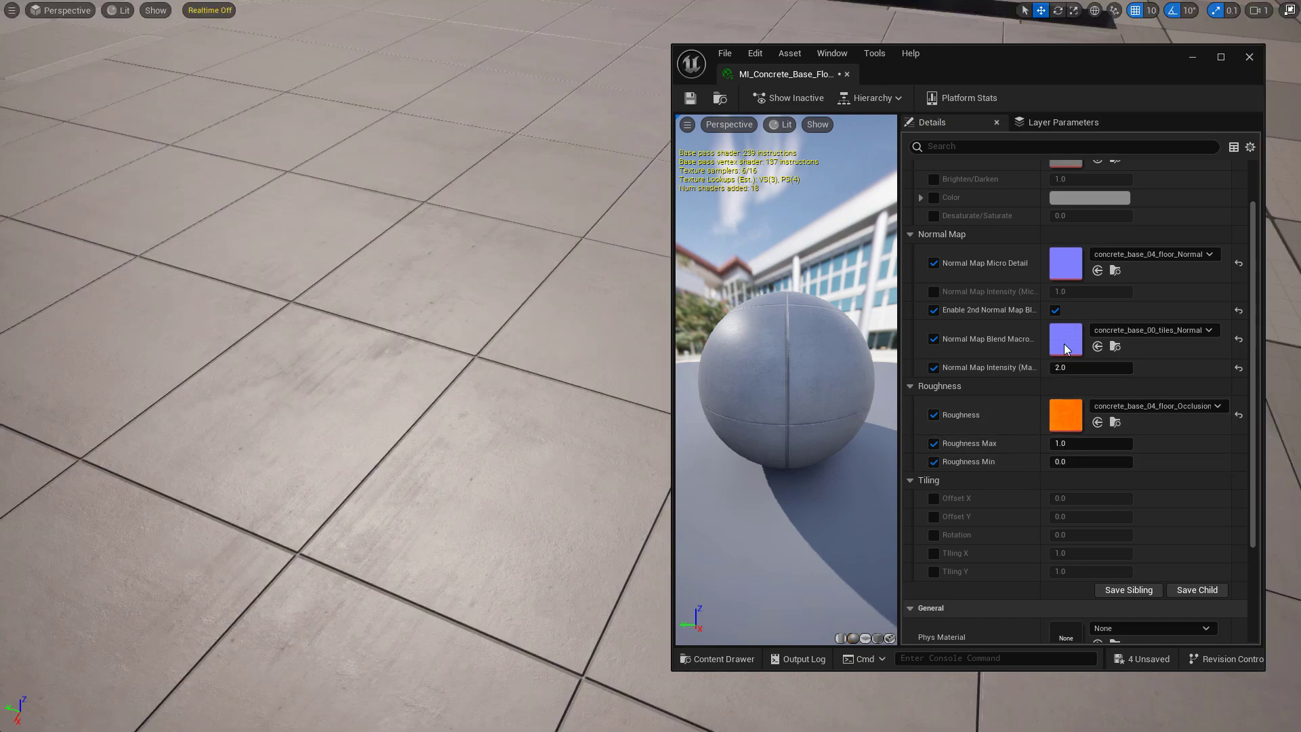
Try other Roughness Max and Roughness Min values on the tiled floor and undo them
mouse_move(1060, 443)
left_mouse_down()
mouse_move(1088, 443)
mouse_move(1080, 461)
mouse_move(1050, 461)
left_mouse_up()
key("Return")
mouse_move(529, 296)
right_mouse_down()
mouse_move(515, 220)
mouse_move(552, 305)
right_mouse_up()
key("ctrl+z")
key("ctrl+z")
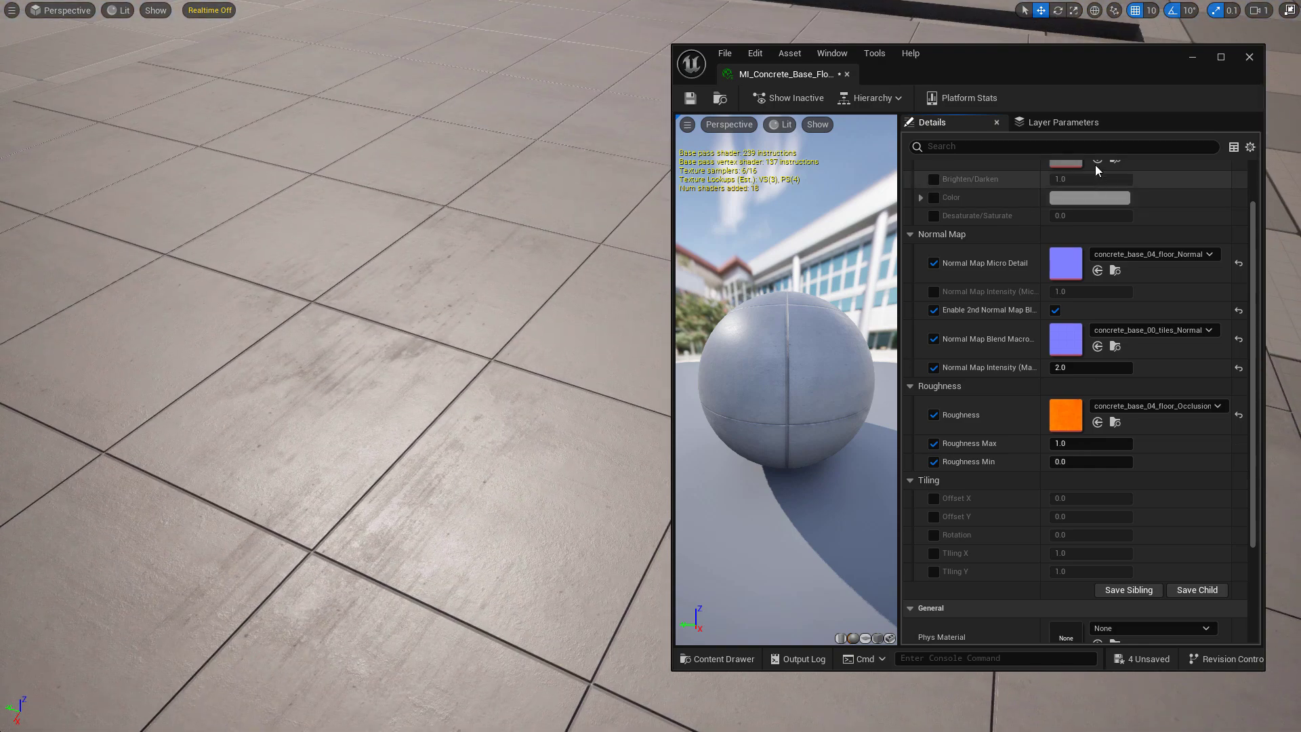
Enable the Offset X, Offset Y, Rotation, Tiling X and Tiling Y overrides of the tiles instance
scroll(1049, 567, "down", 2)
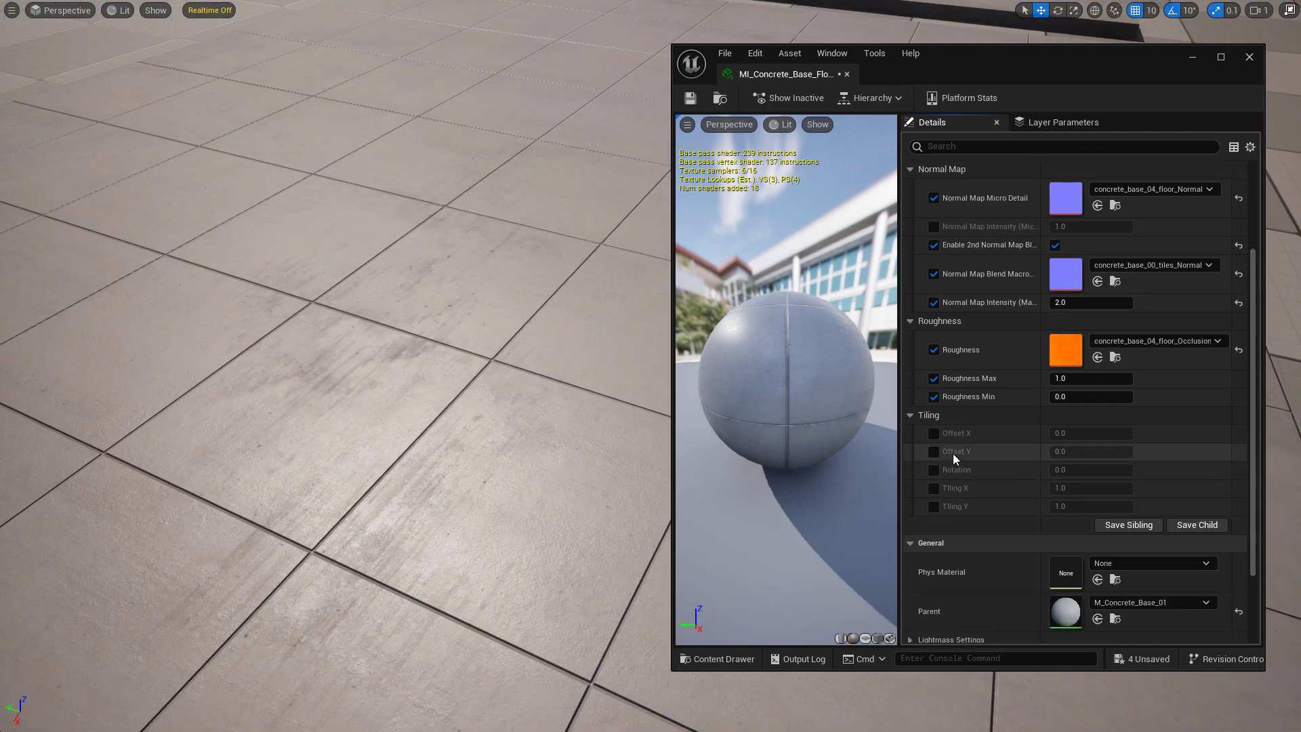
left_click(933, 432)
left_click(933, 470)
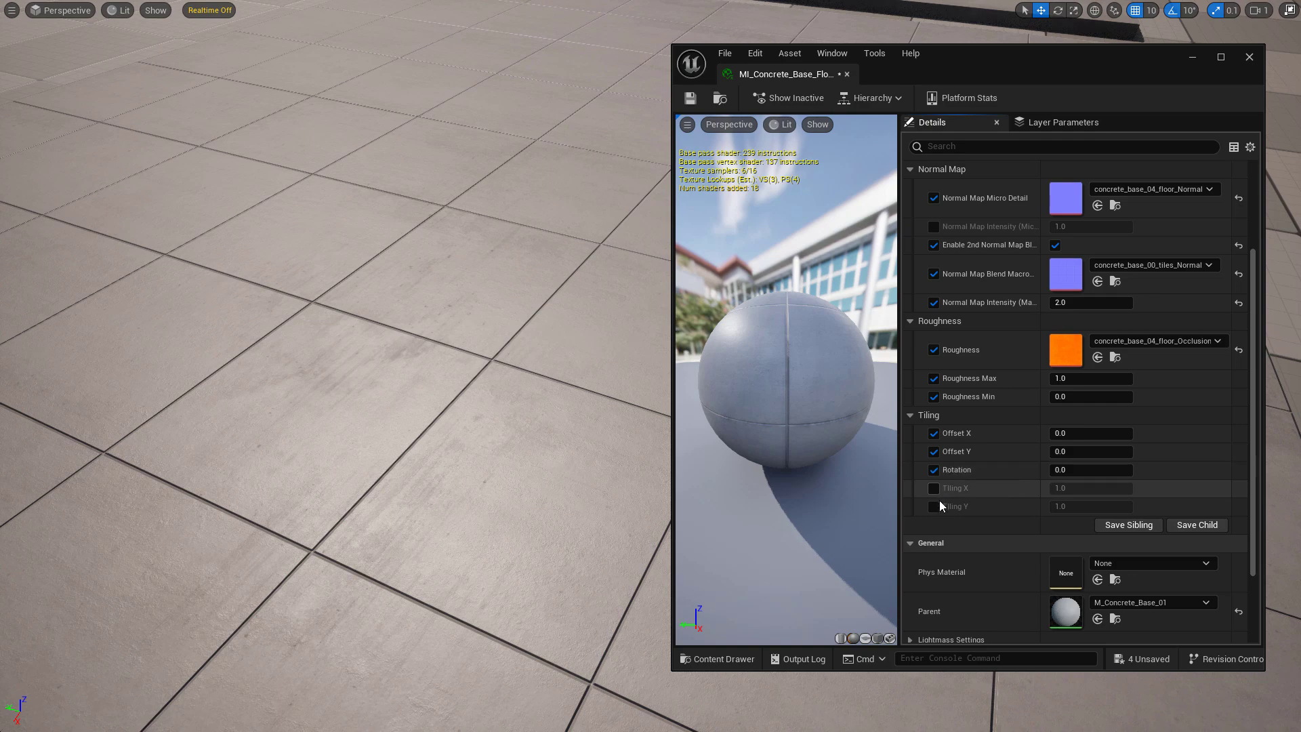
left_click(934, 487)
left_click(934, 506)
Set Tiling X and Tiling Y to 2 and check the tiled floor
left_click(1064, 490)
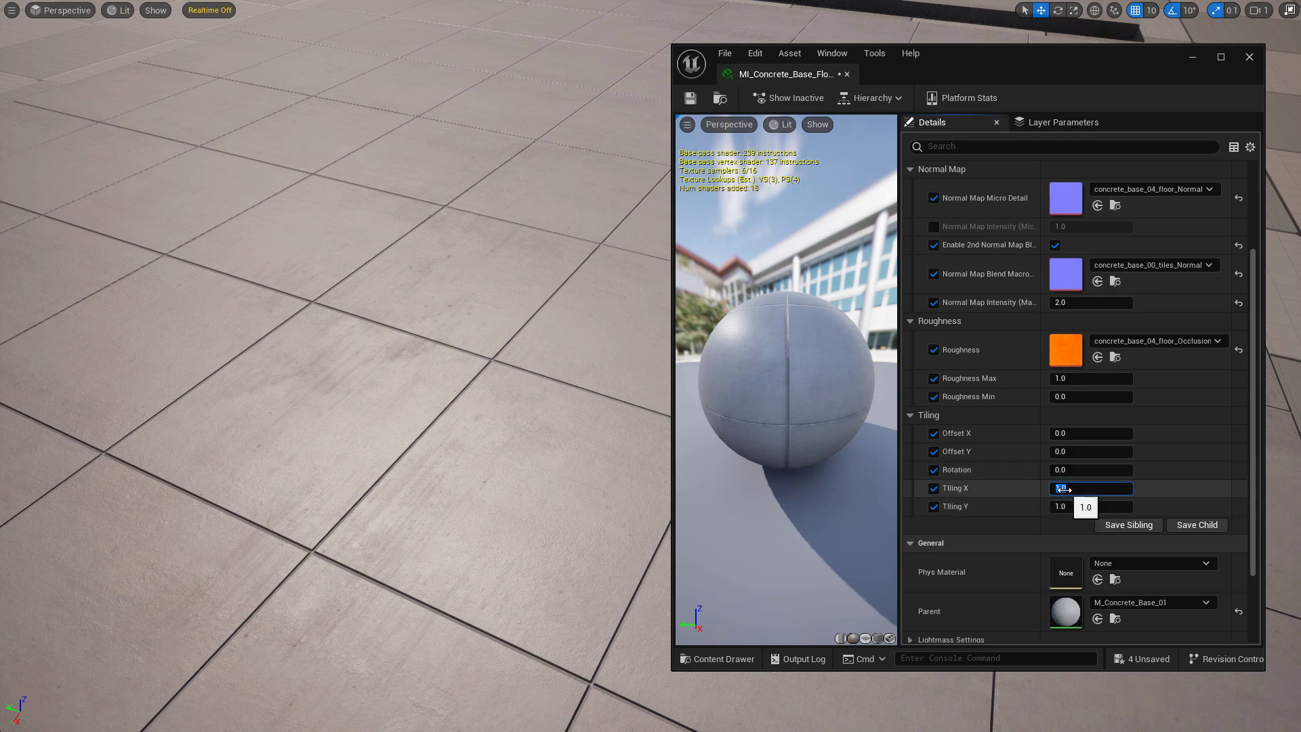
type("2")
left_click(1055, 504)
type("2")
right_click_drag(542, 406, 542, 372)
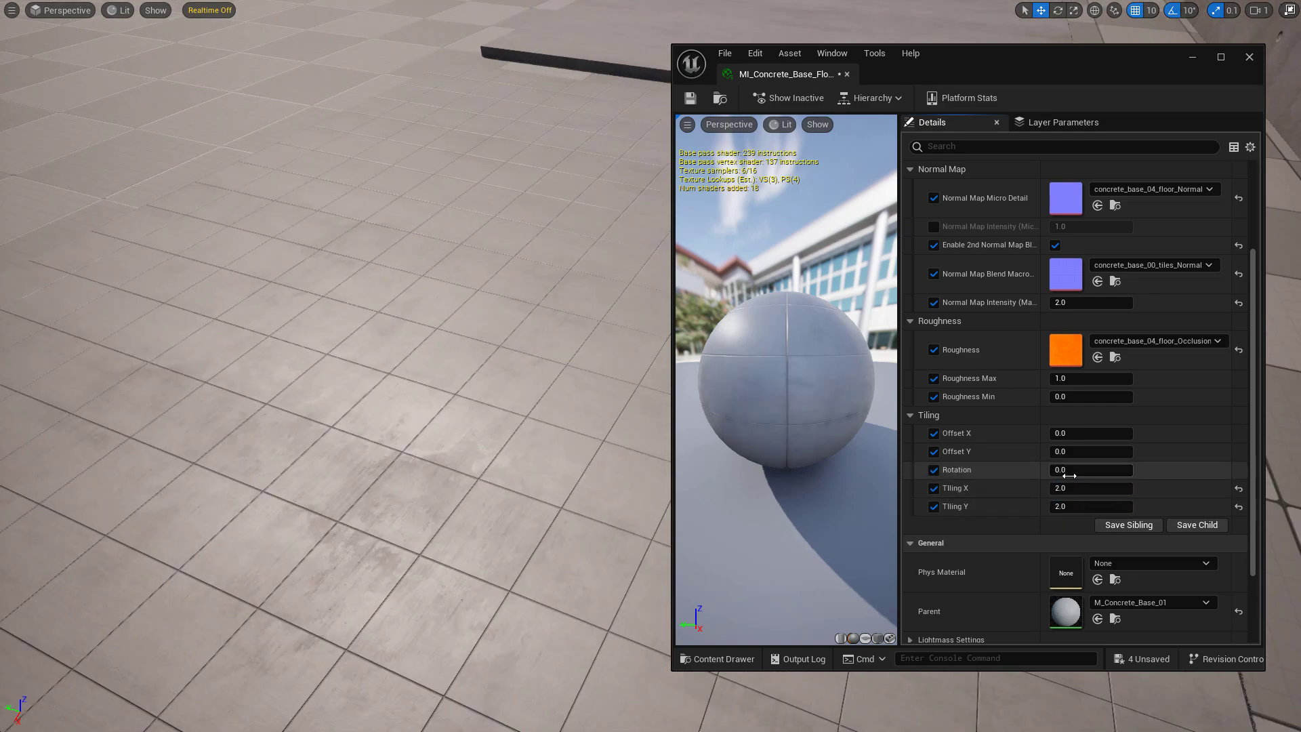
Try other Rotation and Offset values on the tiled floor, then reset the tiling parameters to their defaults
left_click_drag(1077, 469, 1053, 432)
left_click(1238, 469)
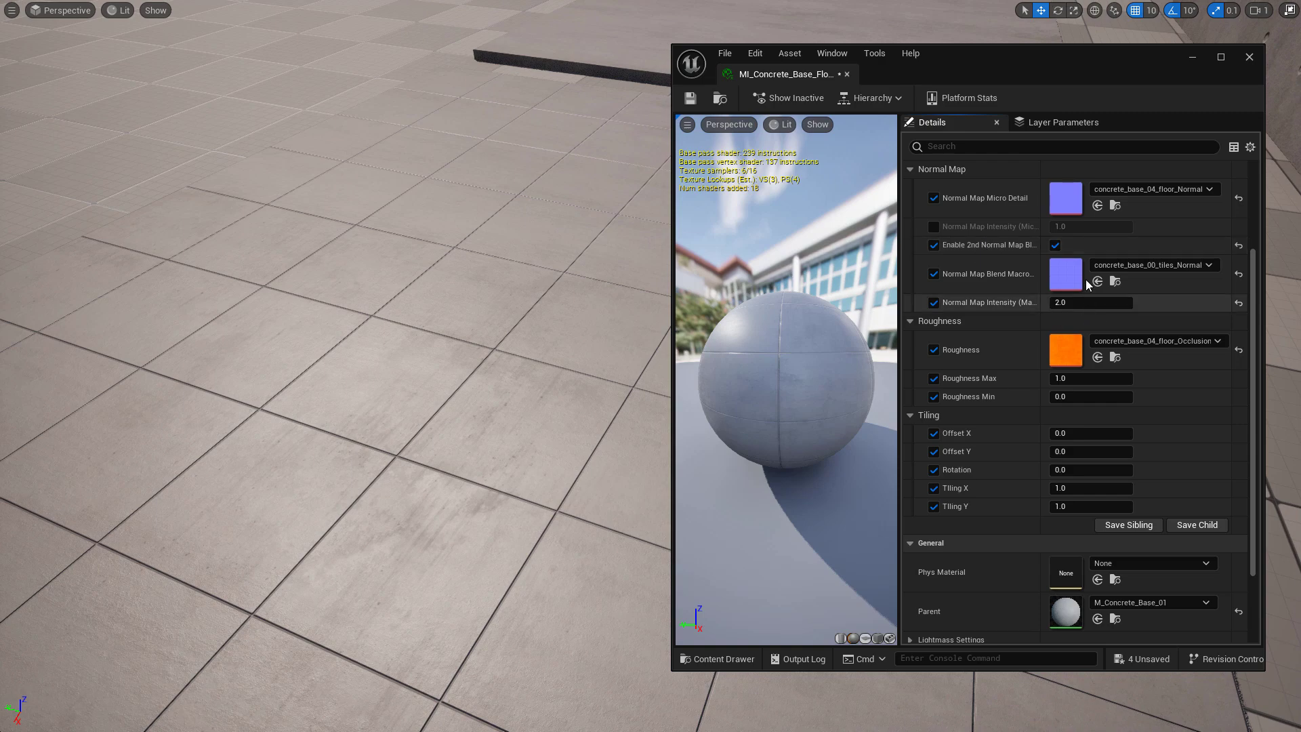
scroll(1016, 274, "up", 2)
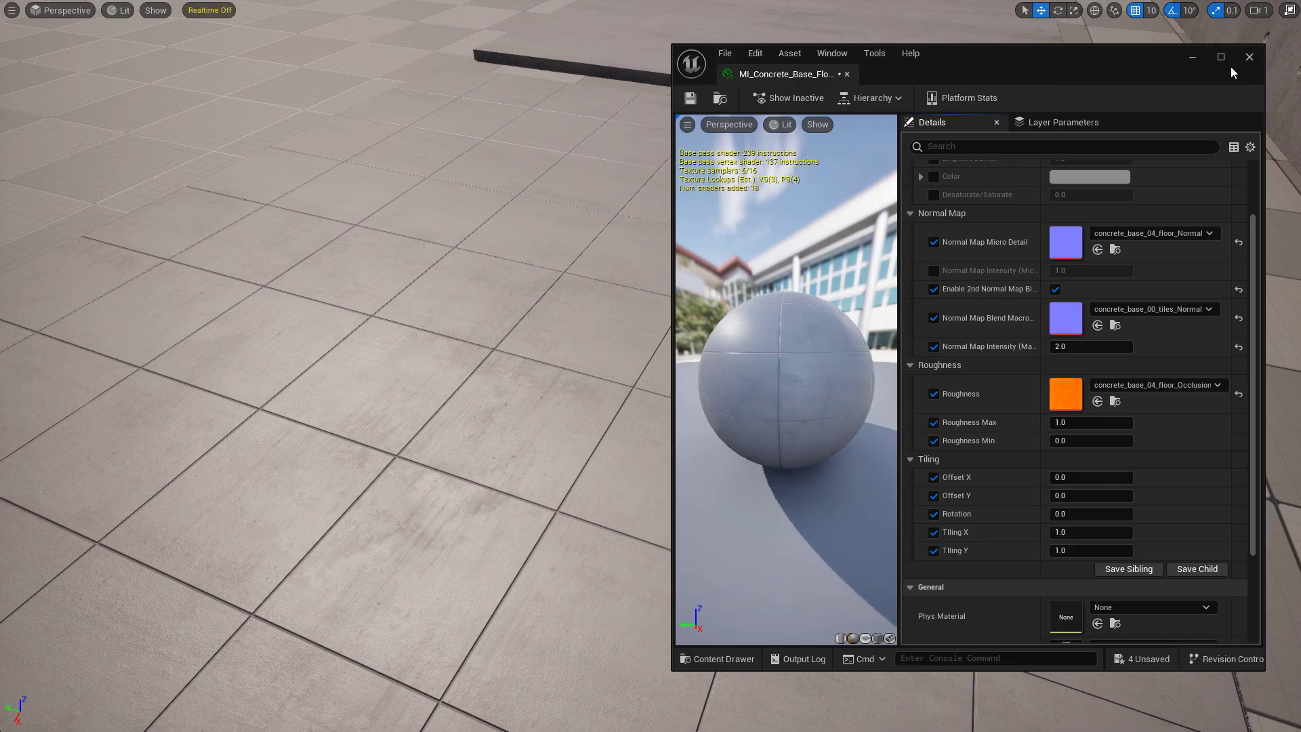
Close the tiles instance, restore the editor layout, and duplicate MI_Concrete_Base_Wall_01_Plain as MI_TEST
left_click(1251, 57)
key("F11")
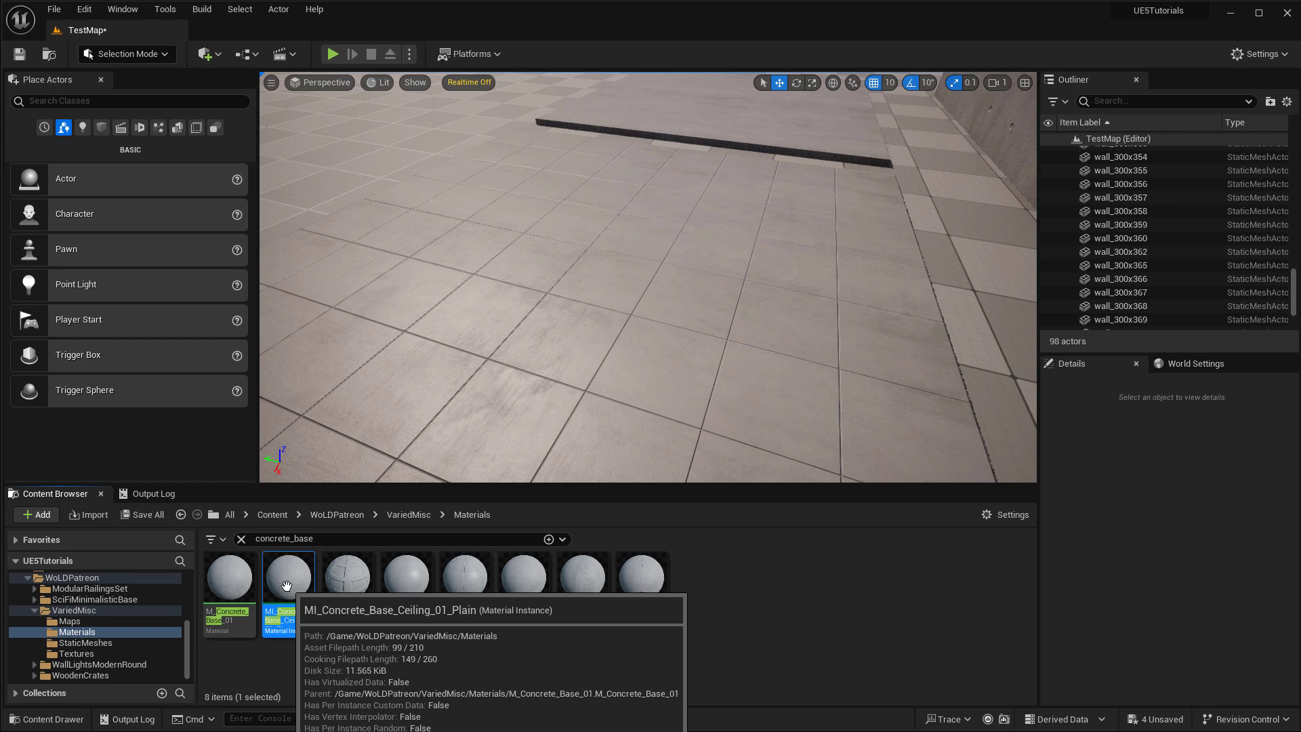
left_click(518, 575)
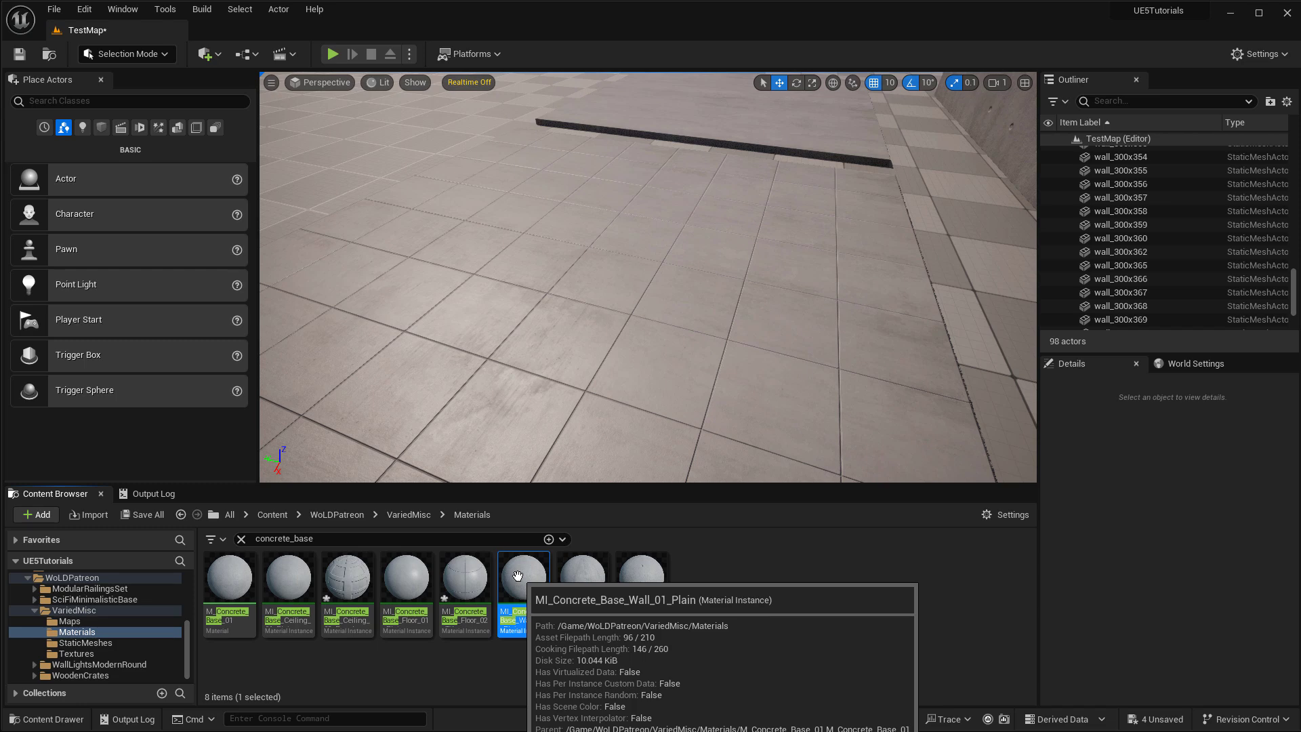
right_click(518, 575)
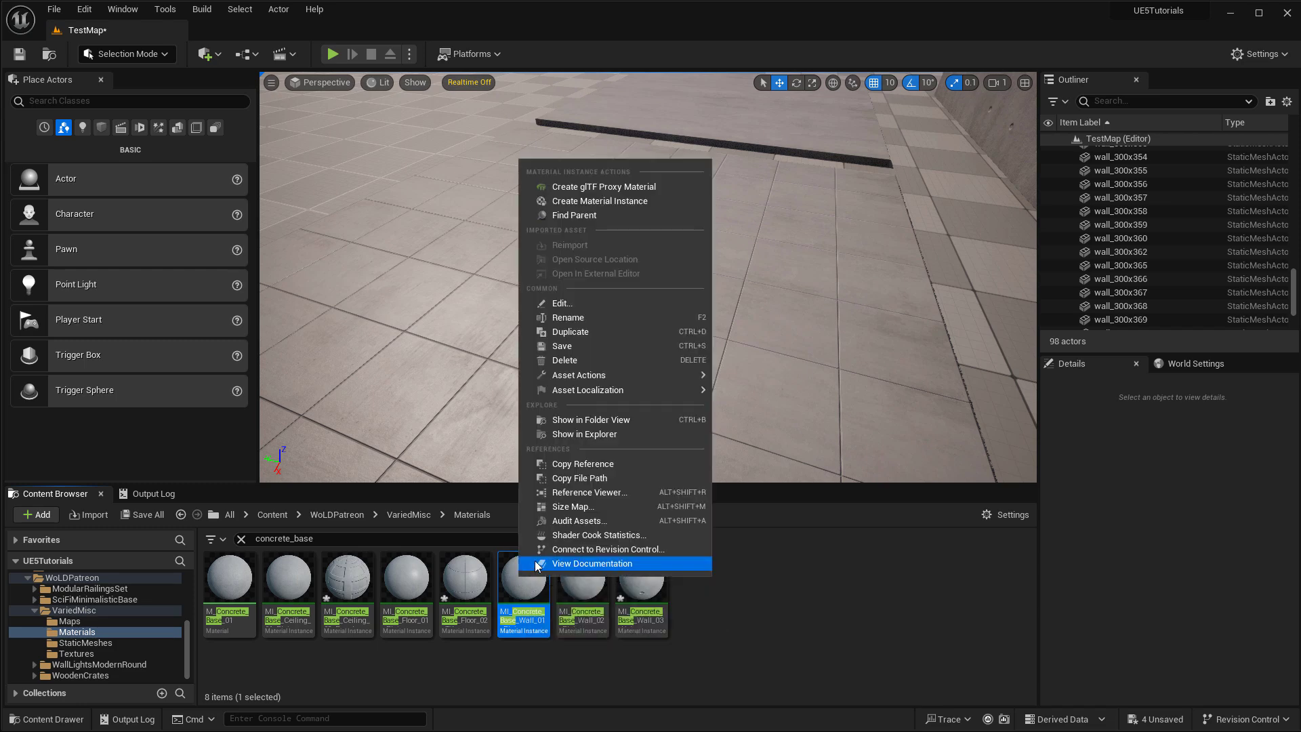
left_click(632, 331)
type("MI_Test")
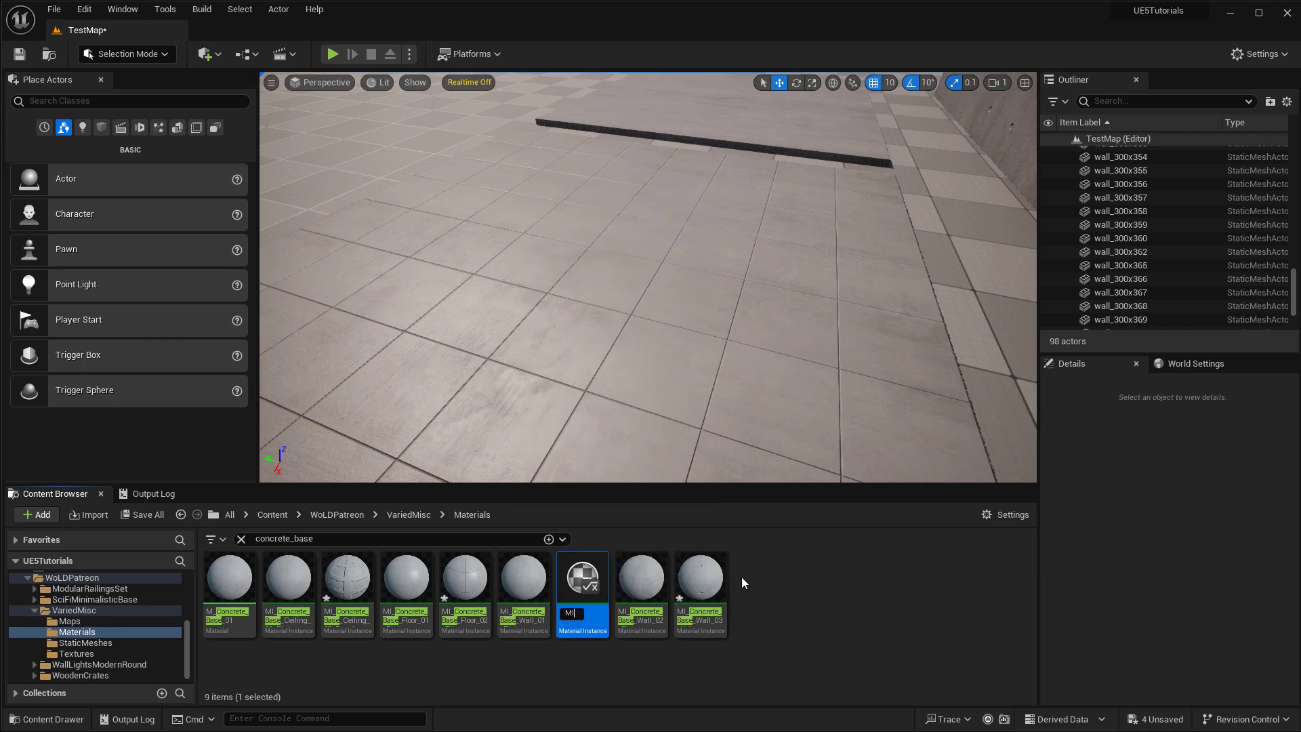
key("Return")
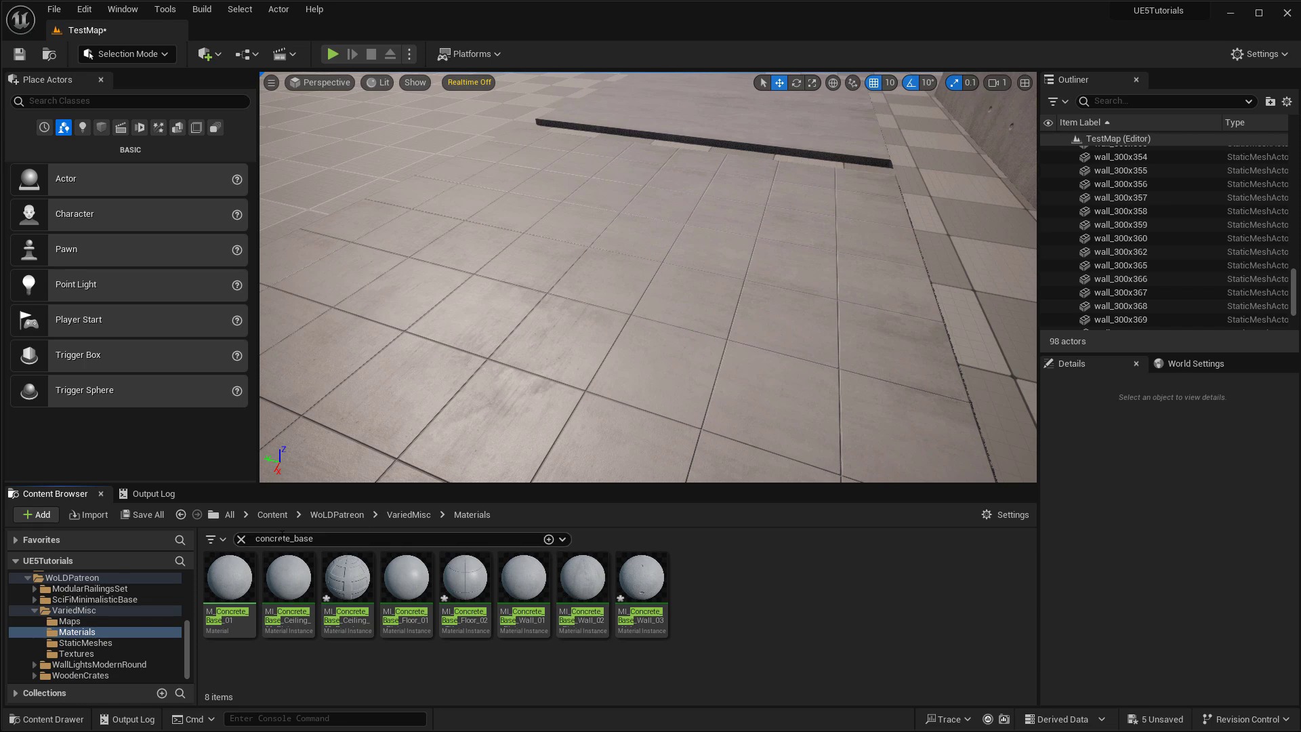
Filter the Materials folder by "test" to find the duplicated instance
left_click(282, 535)
type("test")
mouse_move(220, 586)
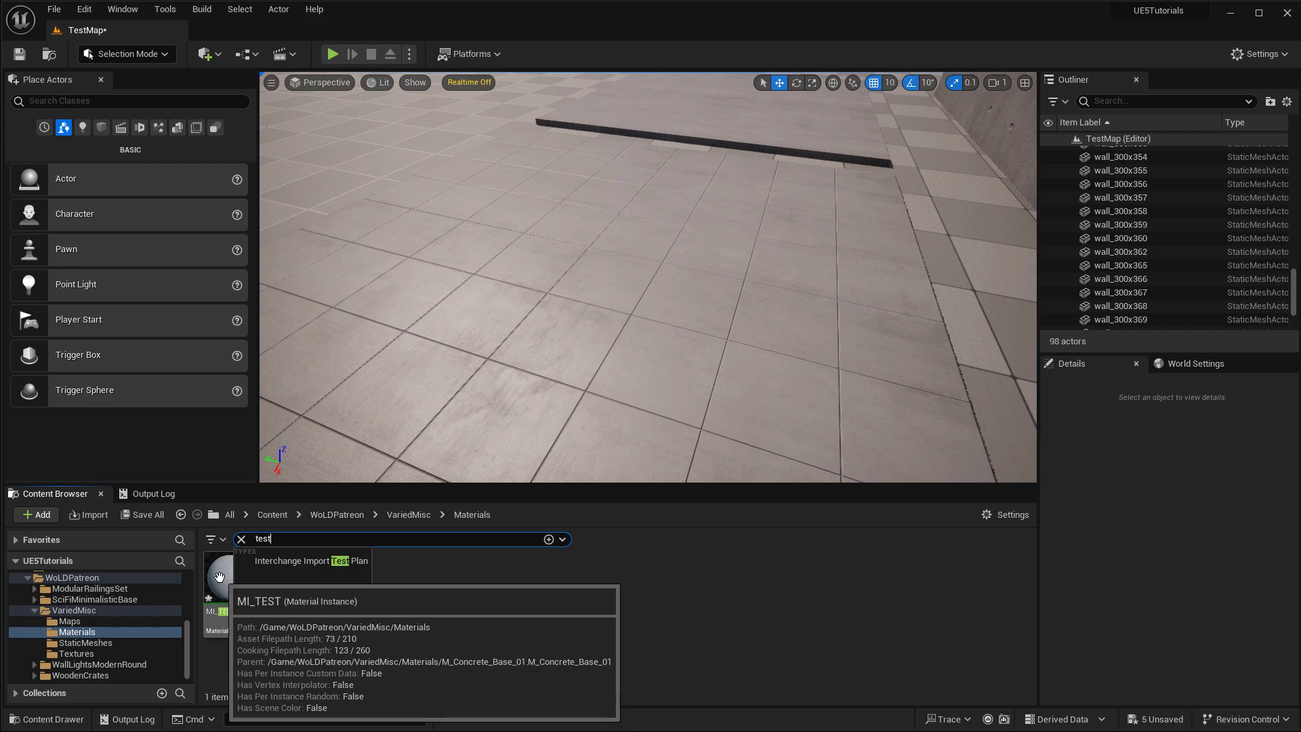
Duplicate a concrete wall section and place the copy apart from the existing wall
right_click_drag(403, 384, 447, 251)
left_click(563, 203)
left_click_drag(561, 344, 785, 353, "alt")
right_click_drag(786, 354, 867, 349)
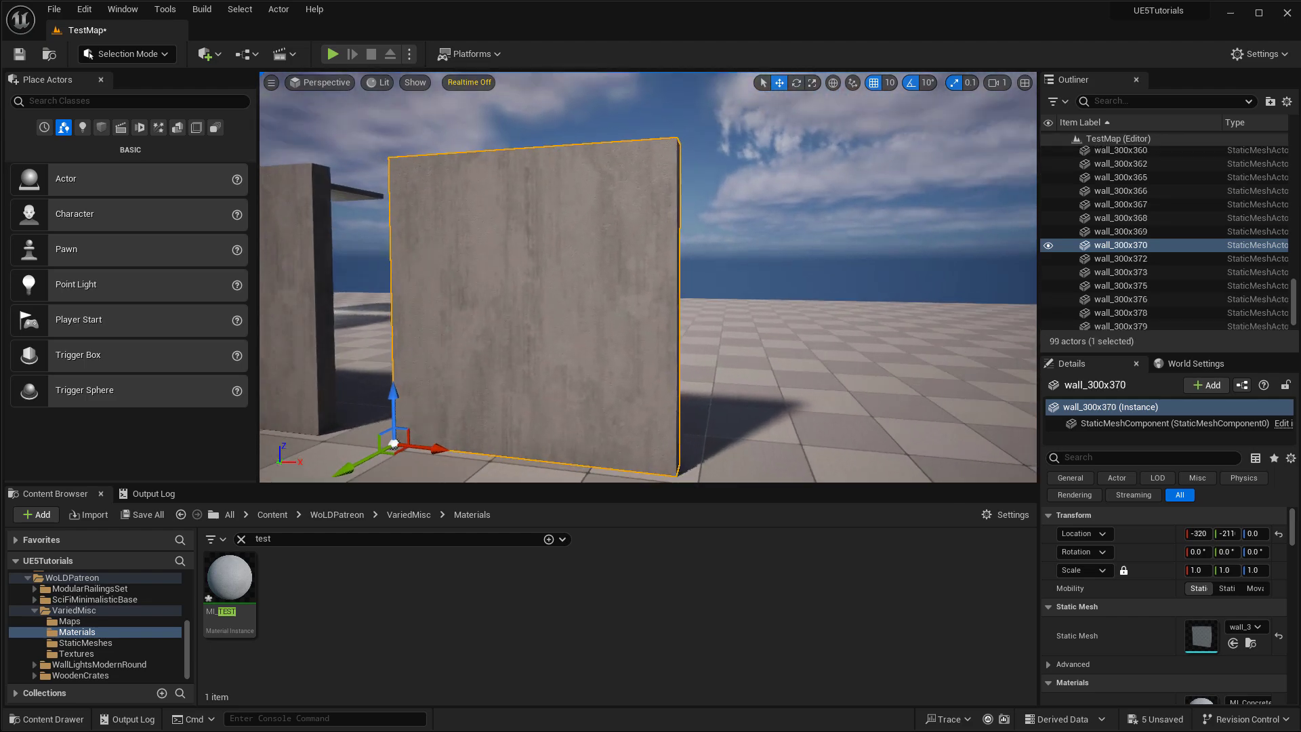
Apply MI_TEST to the duplicated wall section and open the instance for editing
left_click_drag(230, 579, 535, 287)
right_click_drag(535, 287, 460, 285)
double_click(240, 573)
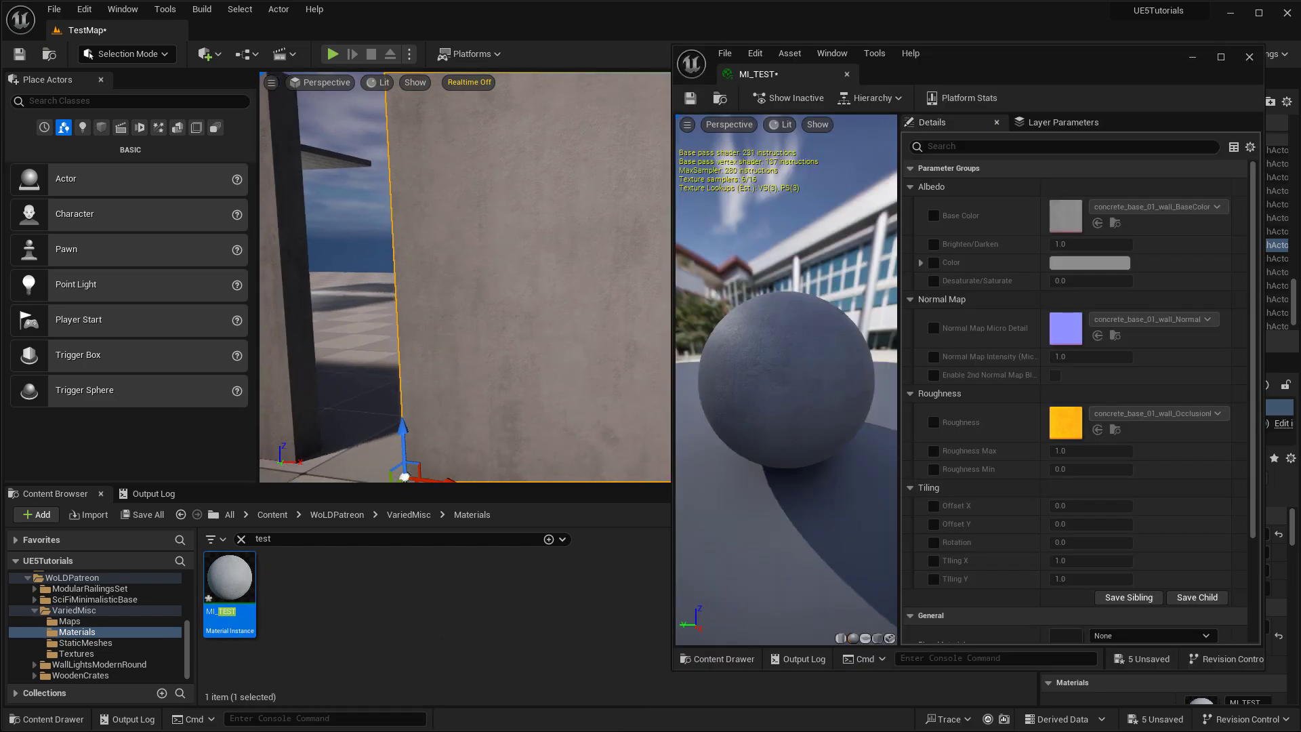